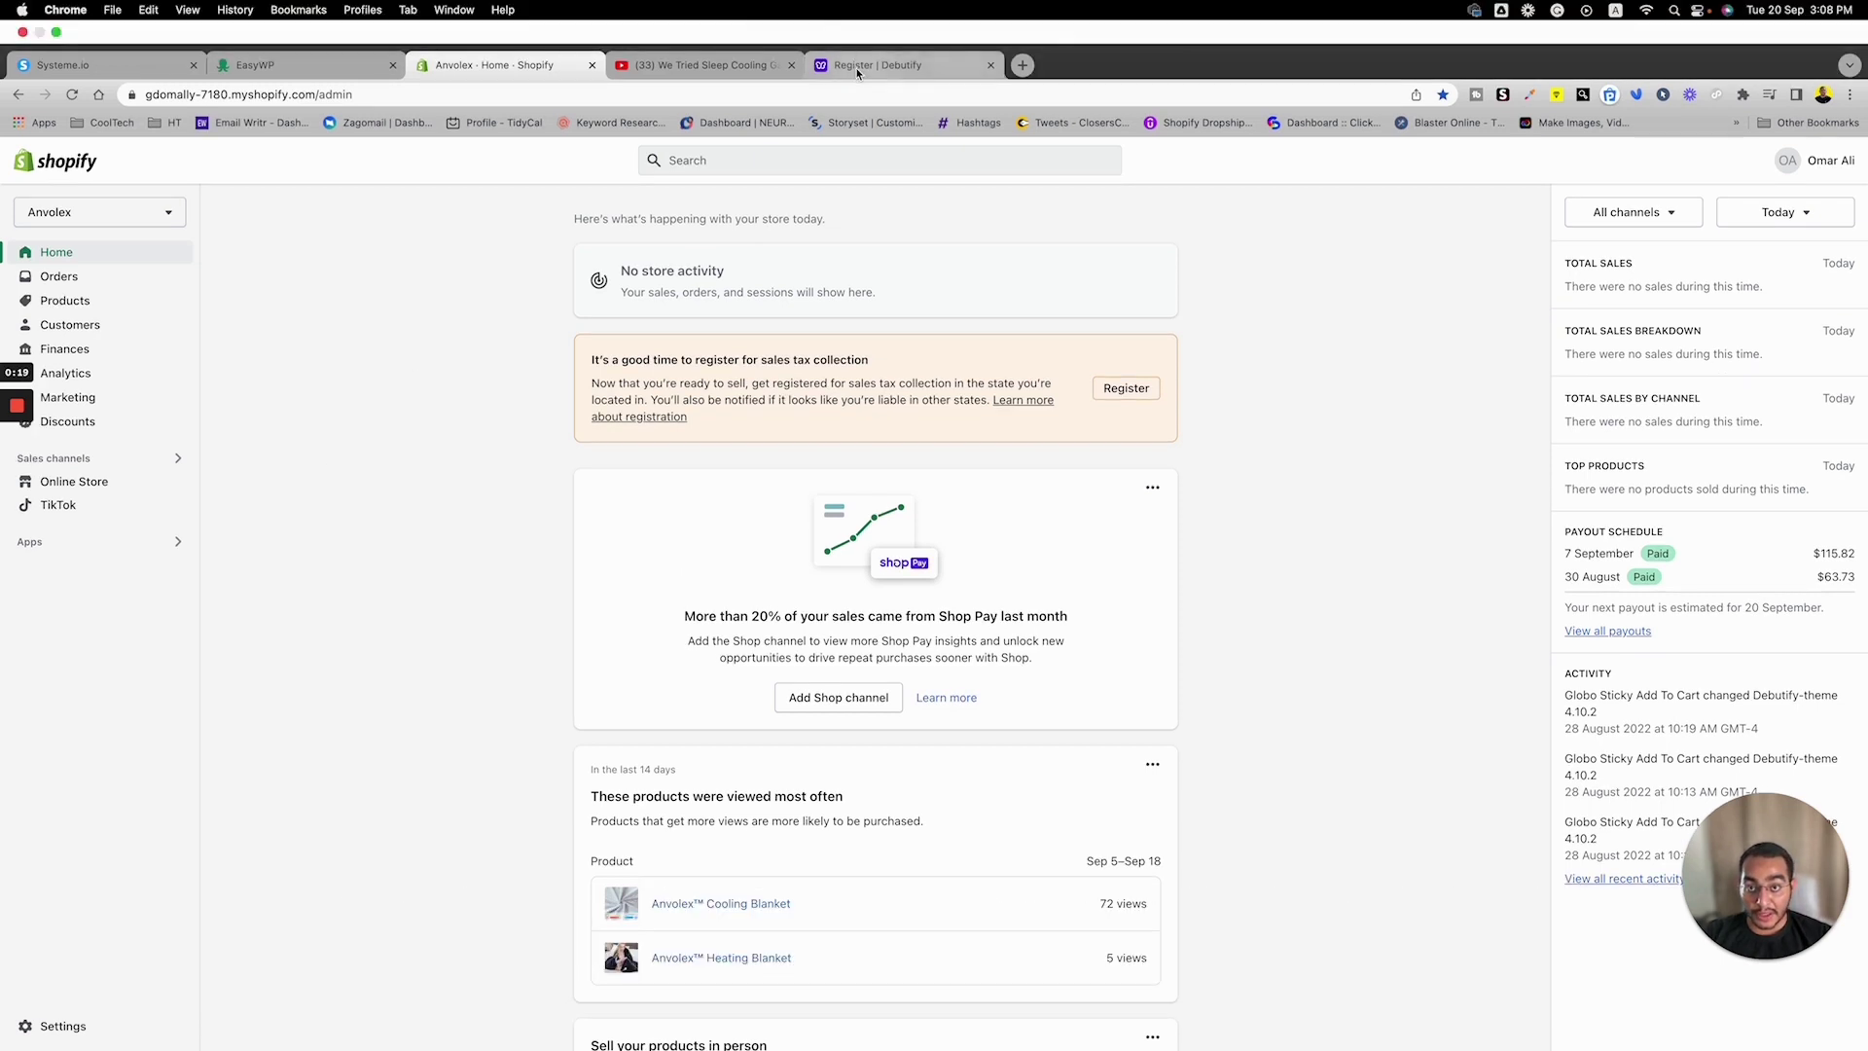
Show the Debutify Register page's Sign Up form and select the example store domain text
left_click(875, 62)
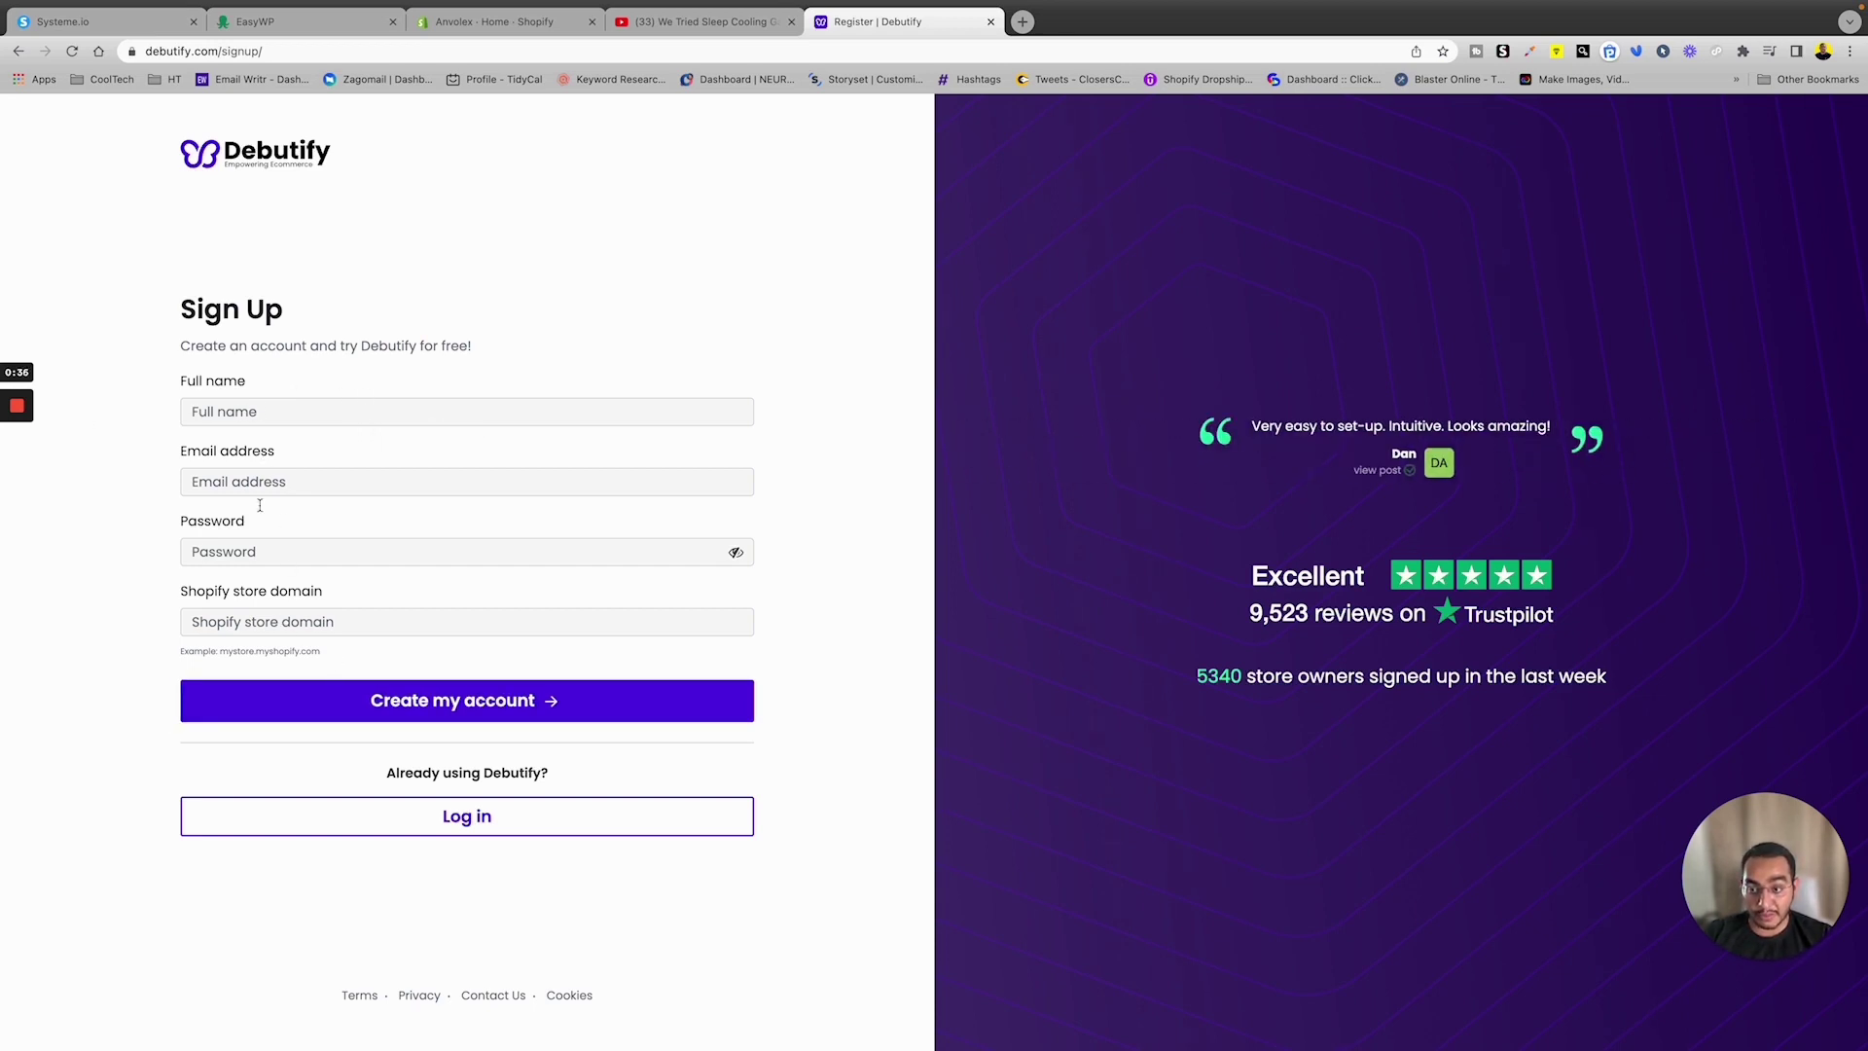
left_click_drag(321, 652, 219, 652)
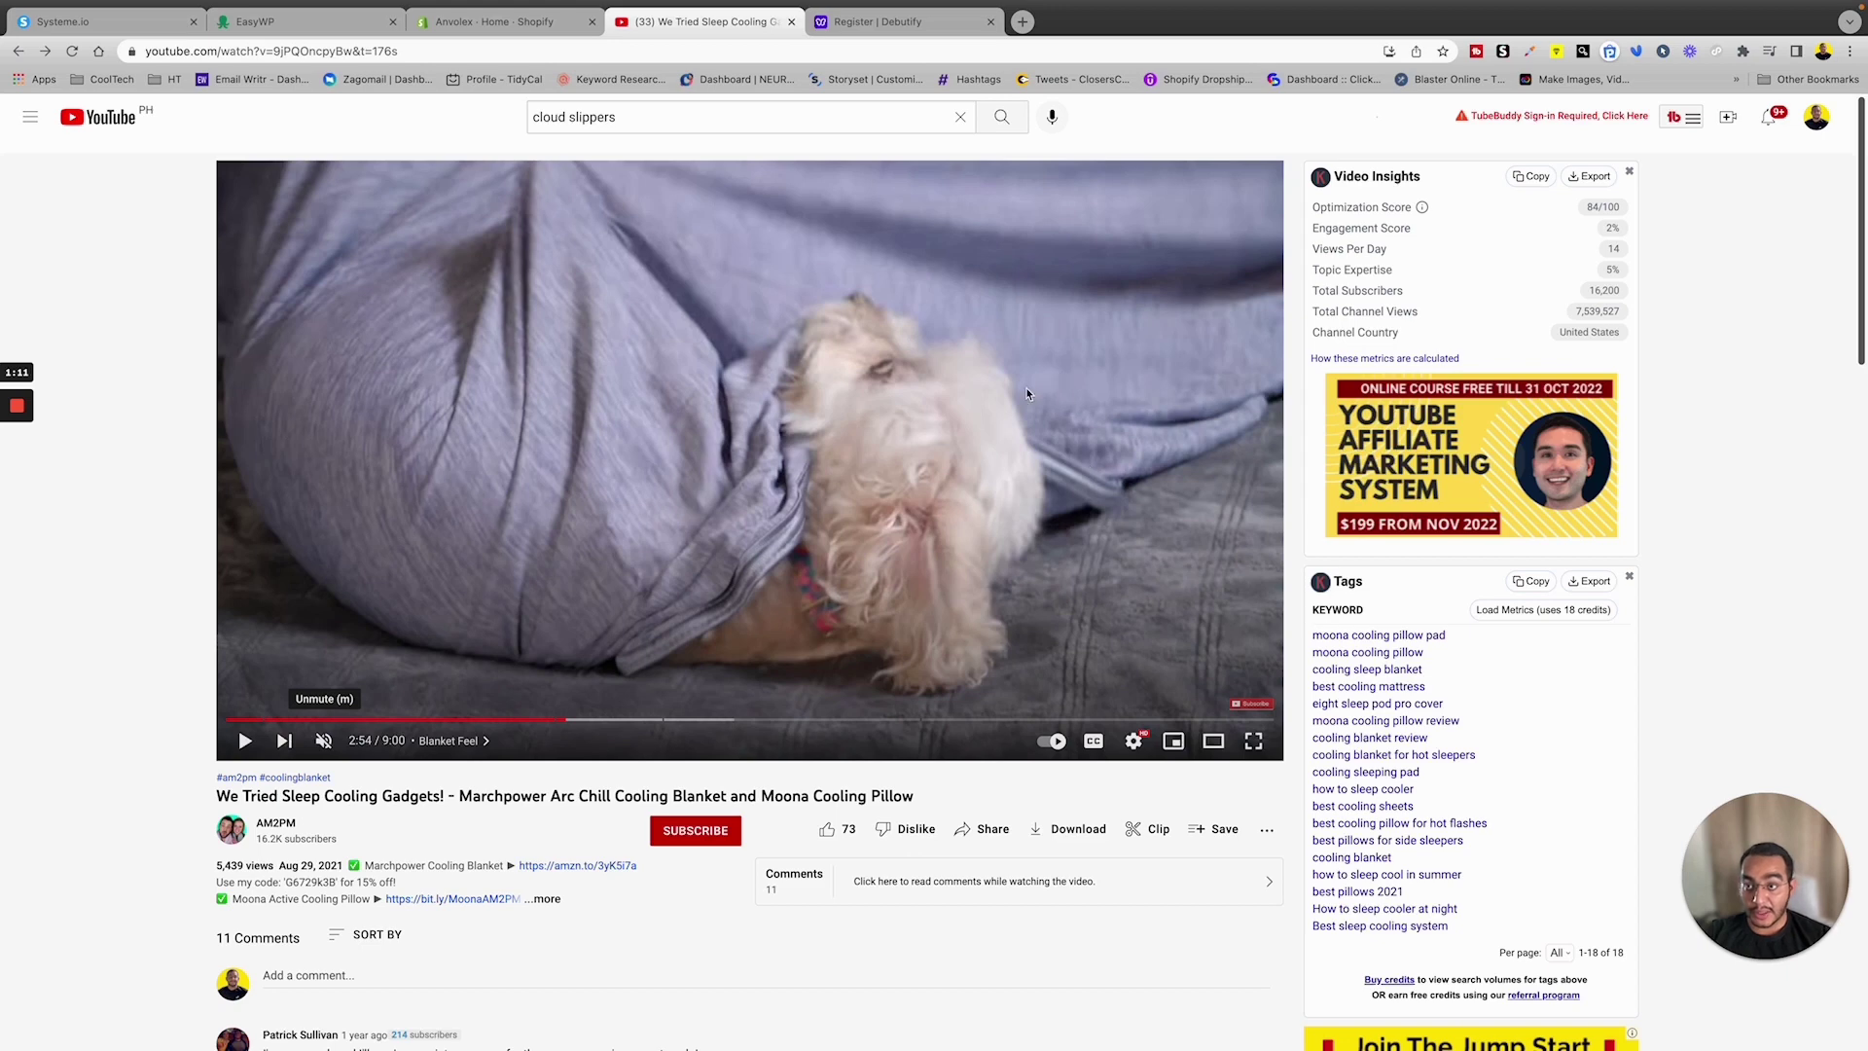
Change the video URL from 'youtube' to 'youtubepp' to load it in the y2mate downloader
left_click(190, 54)
left_click(191, 53)
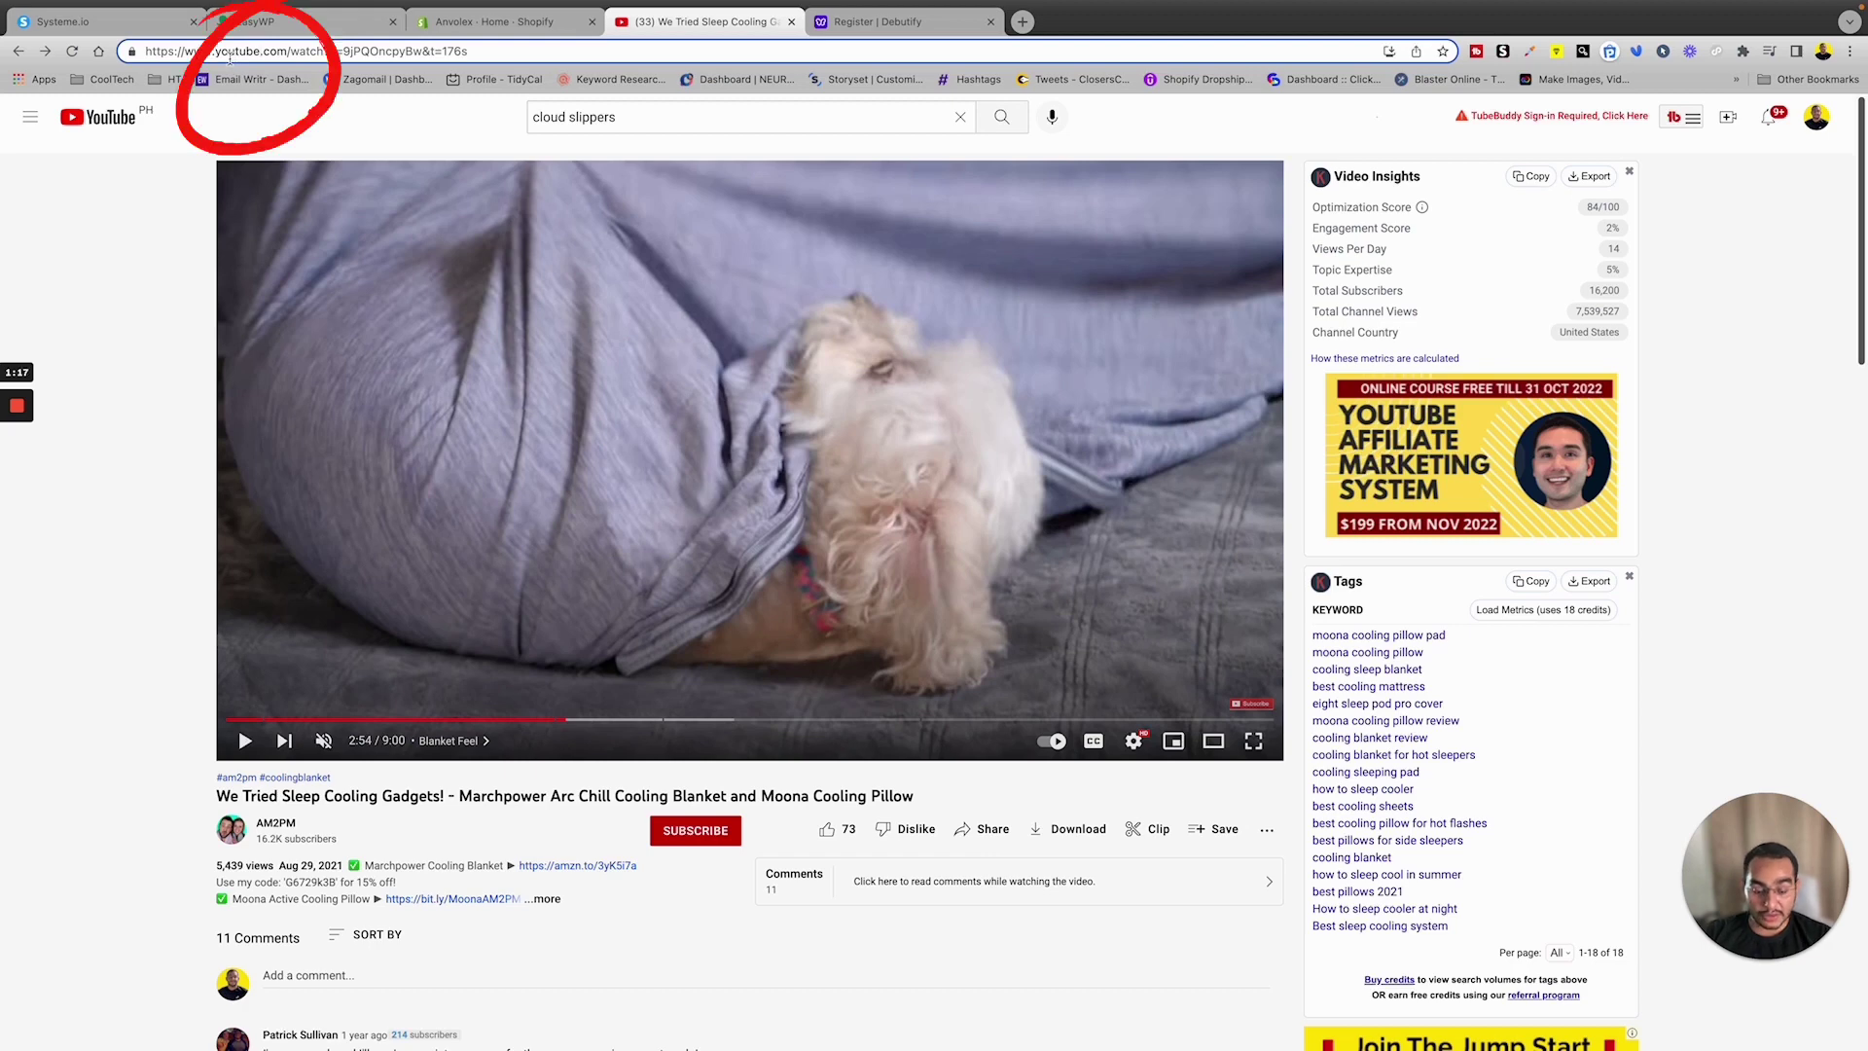
type("pp")
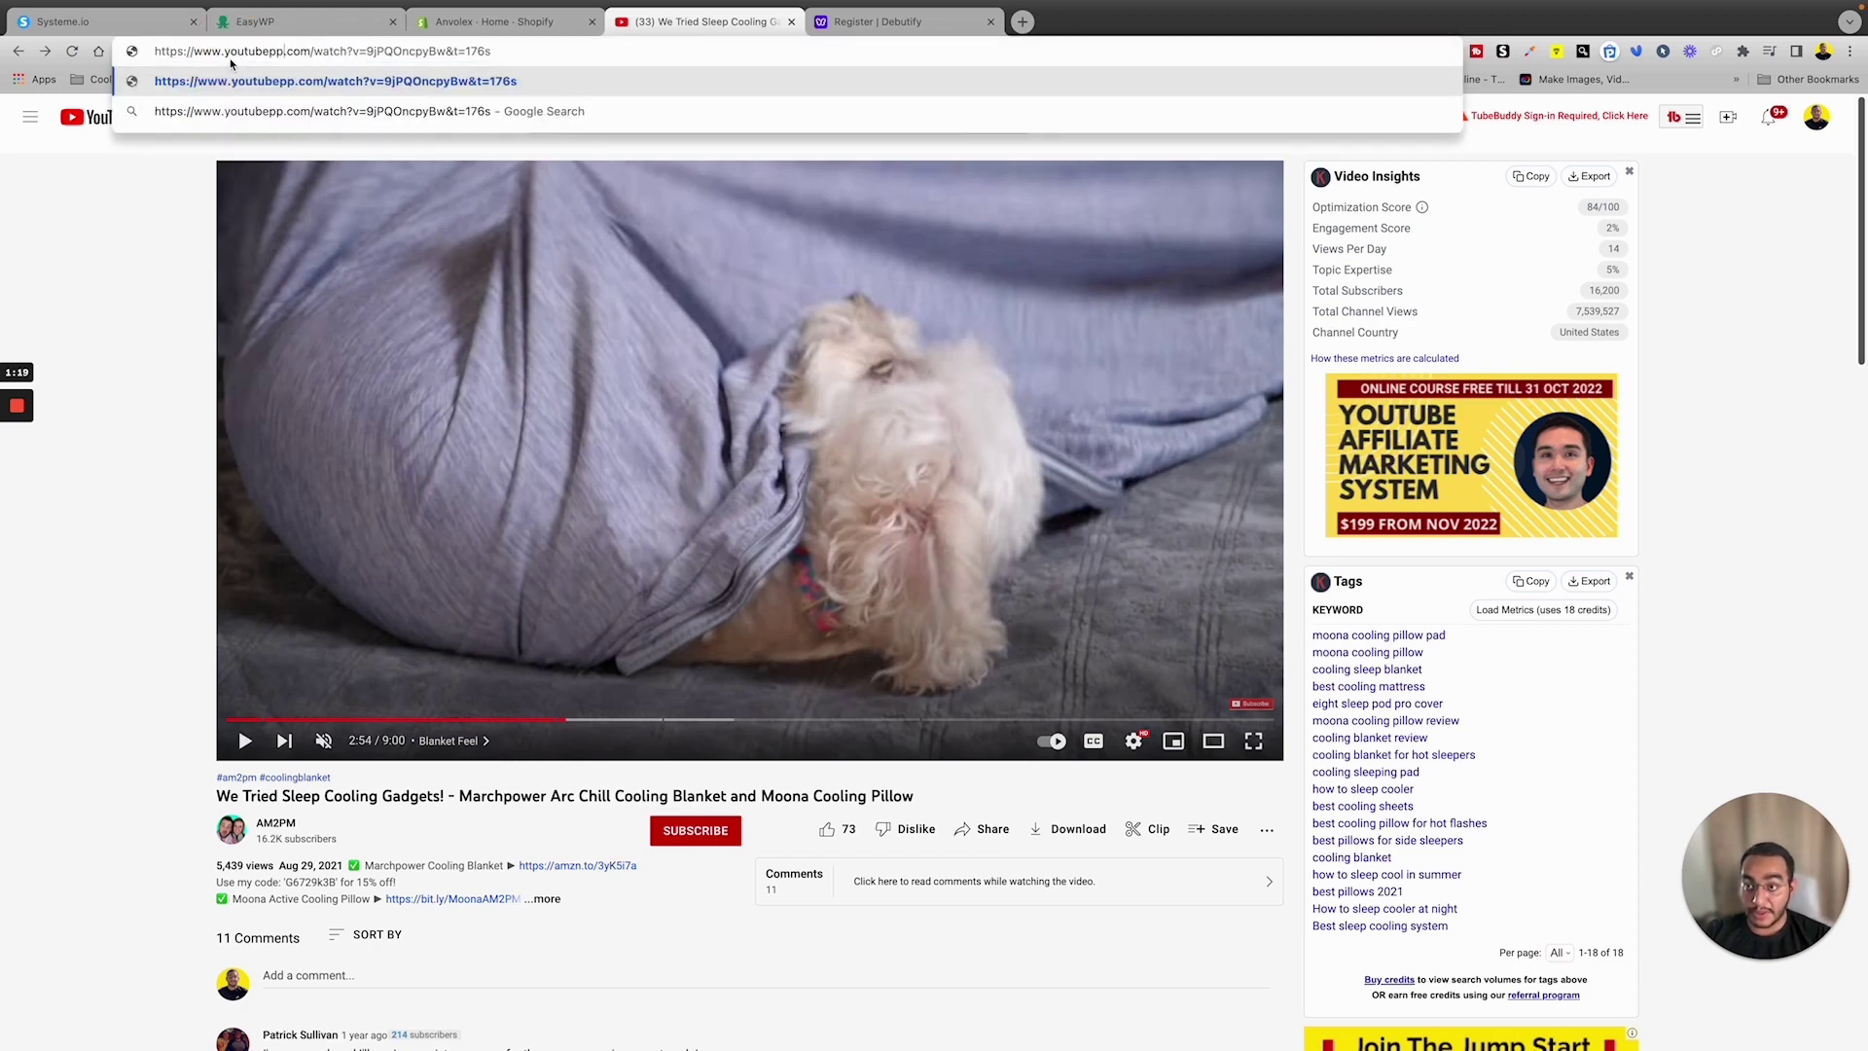
key("Return")
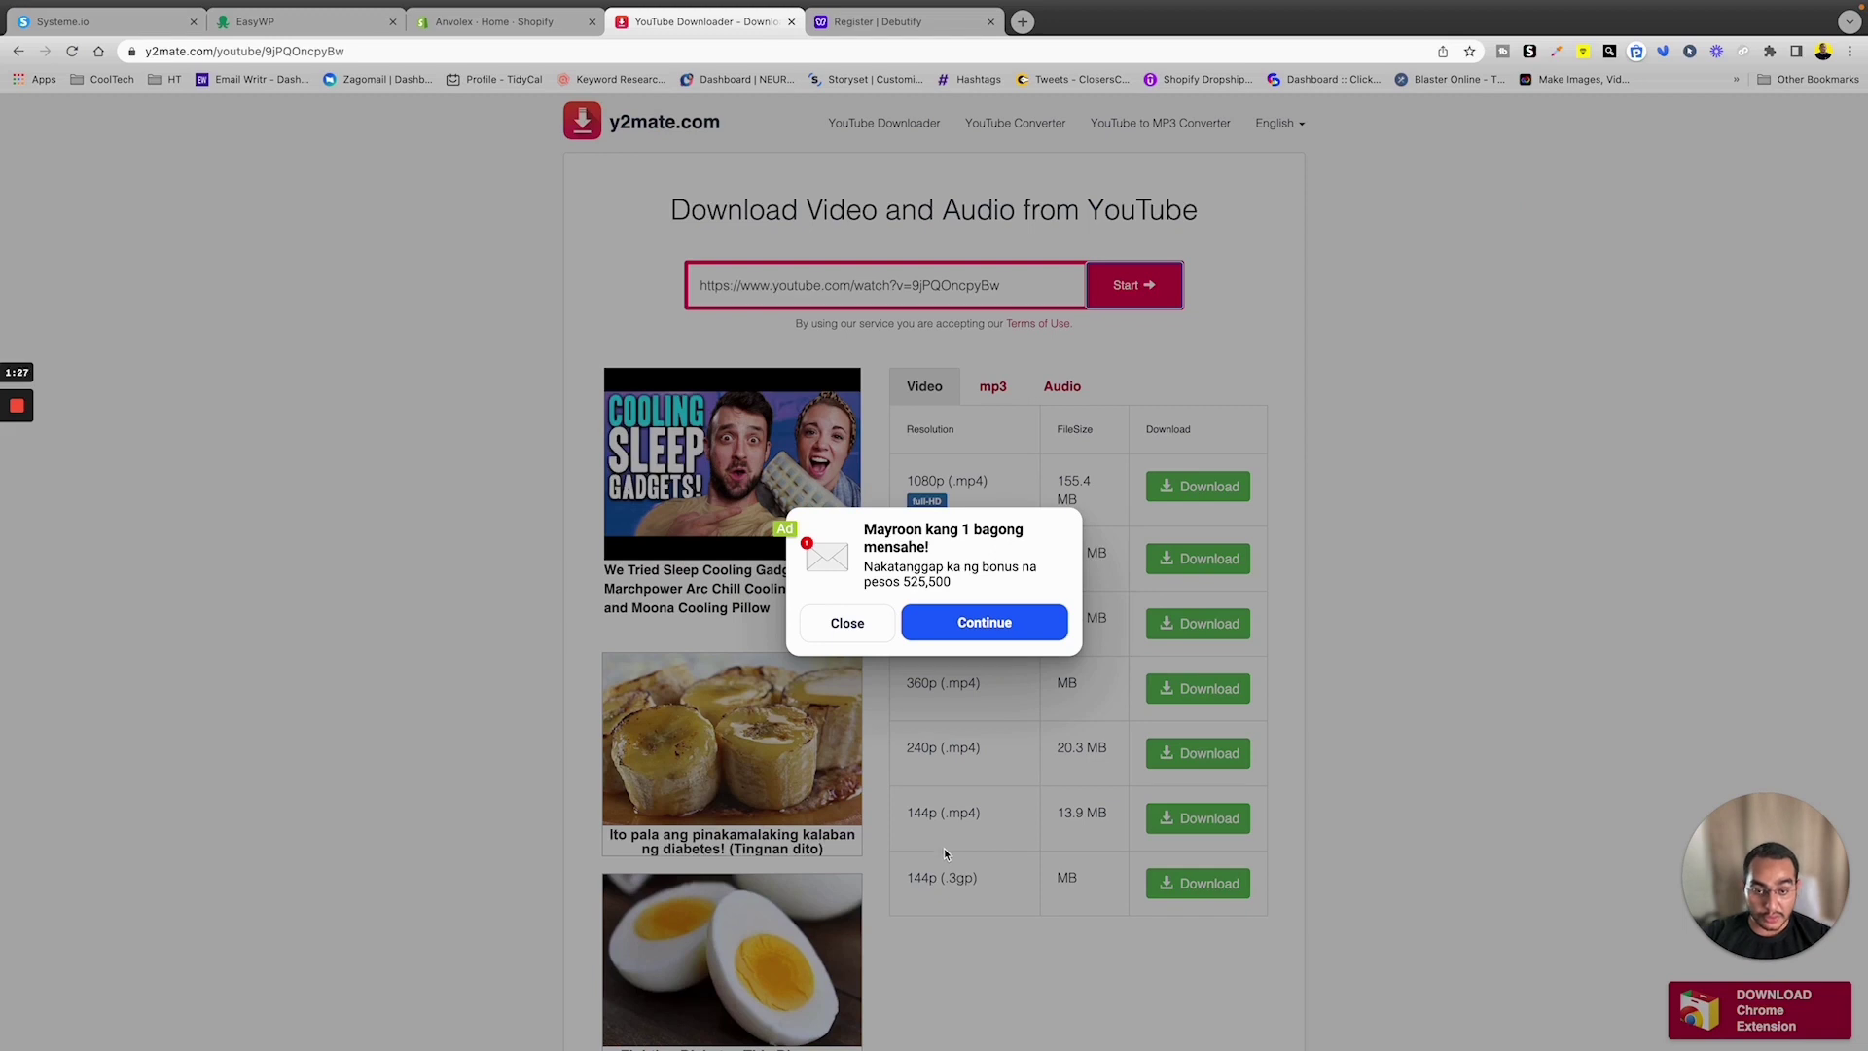
Switch to CapCut, where the downloaded clip sits on the timeline
mouse_move(827, 1043)
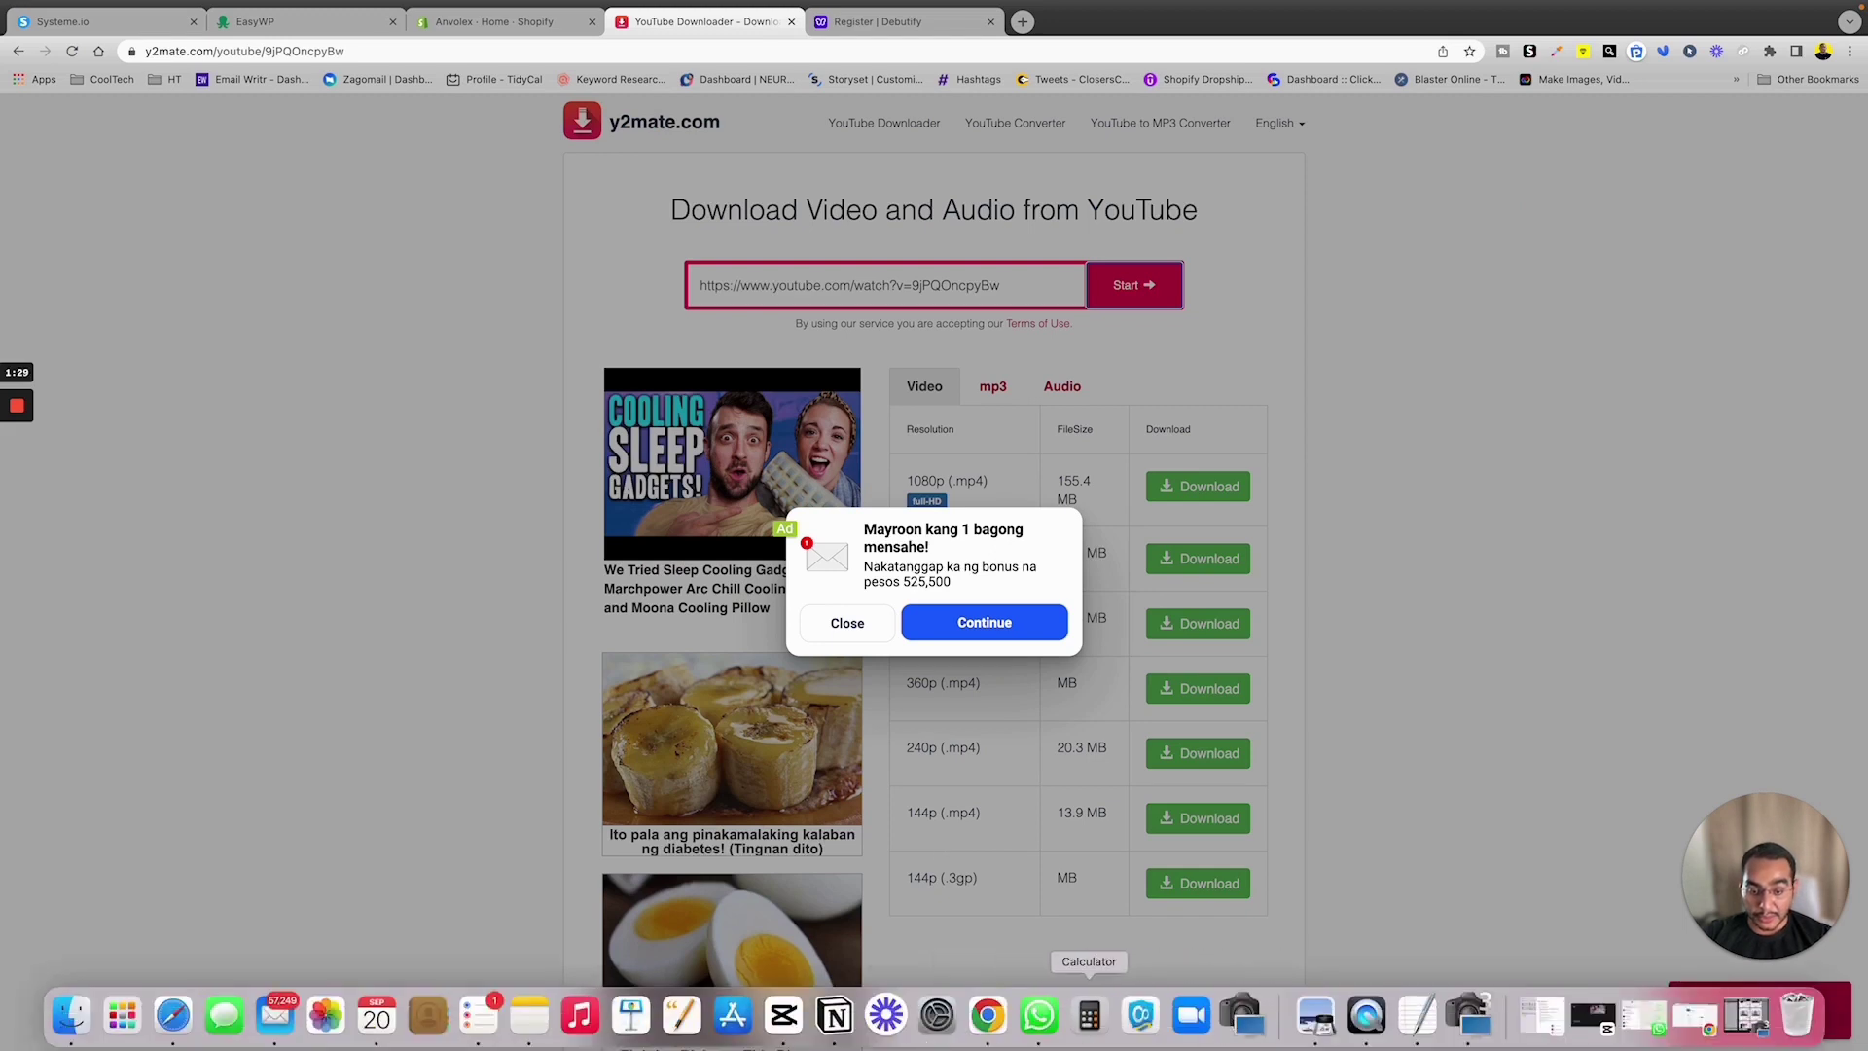
left_click(783, 1015)
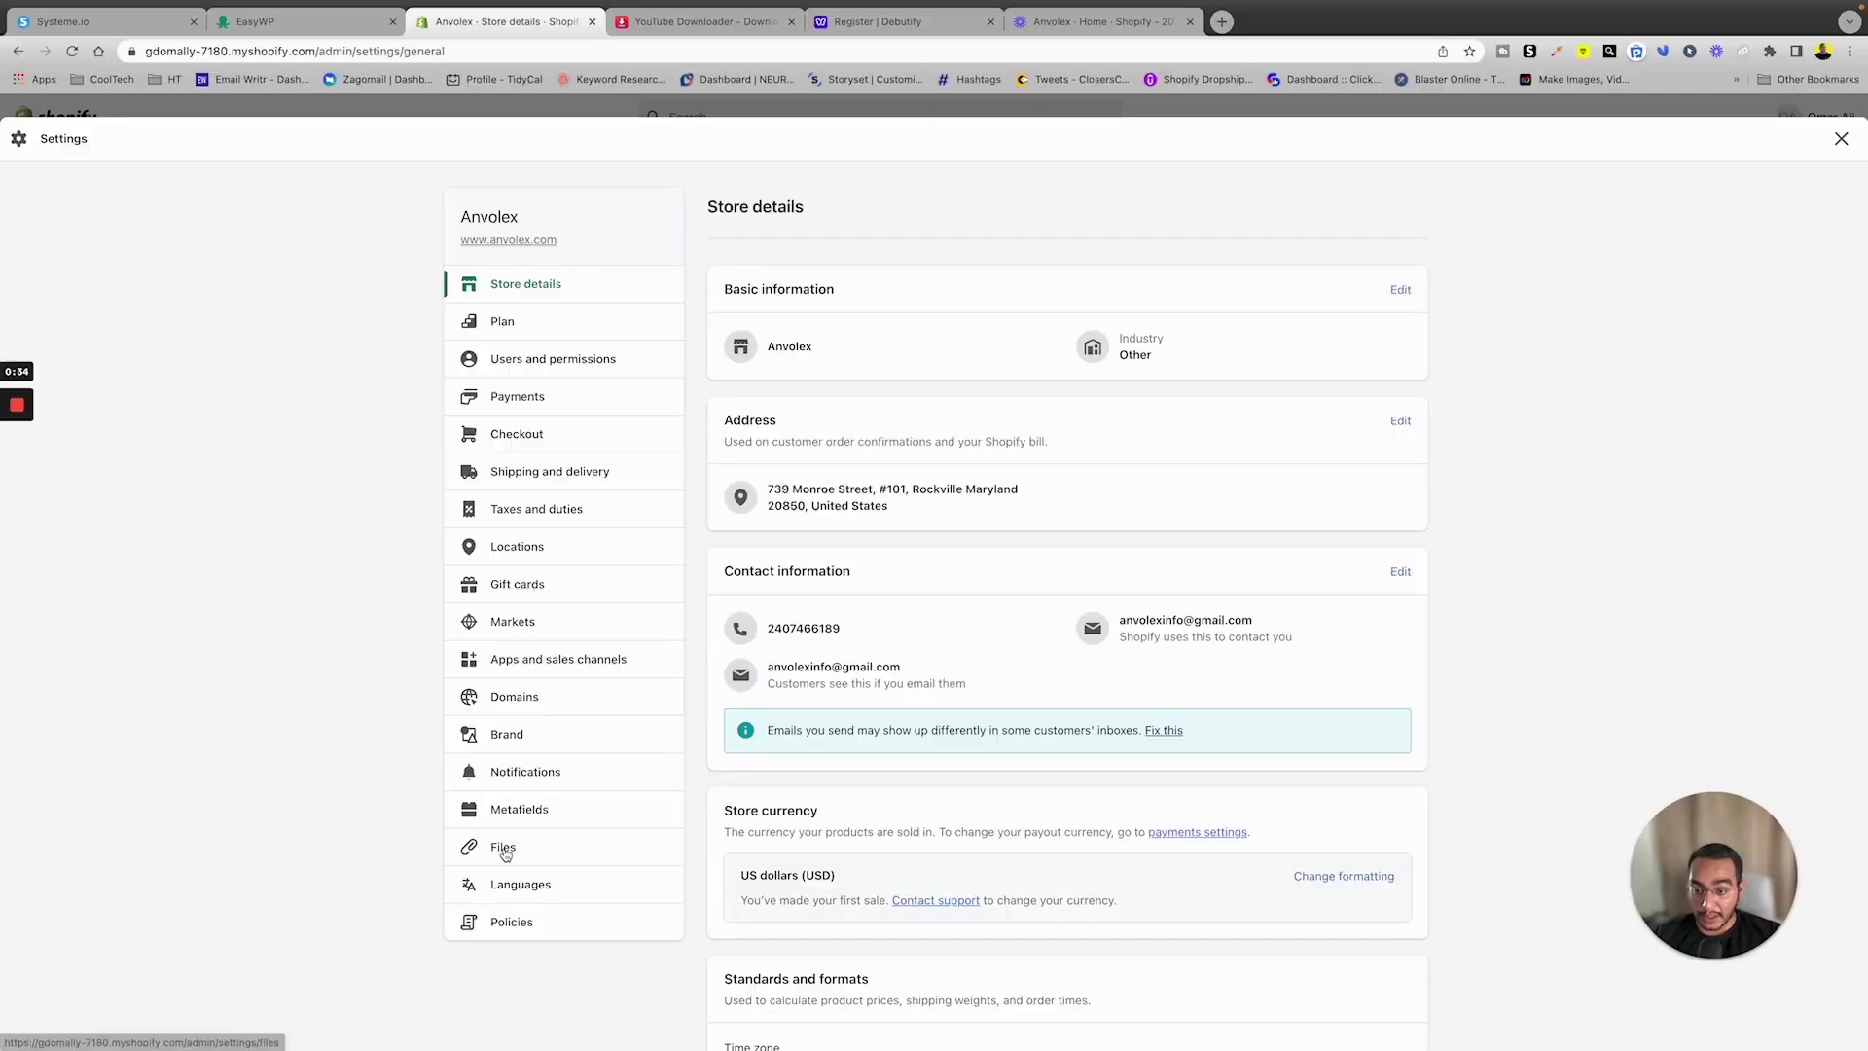
Upload blanket demo 5s.mp4 from the Desktop into the store's Files library
left_click(501, 848)
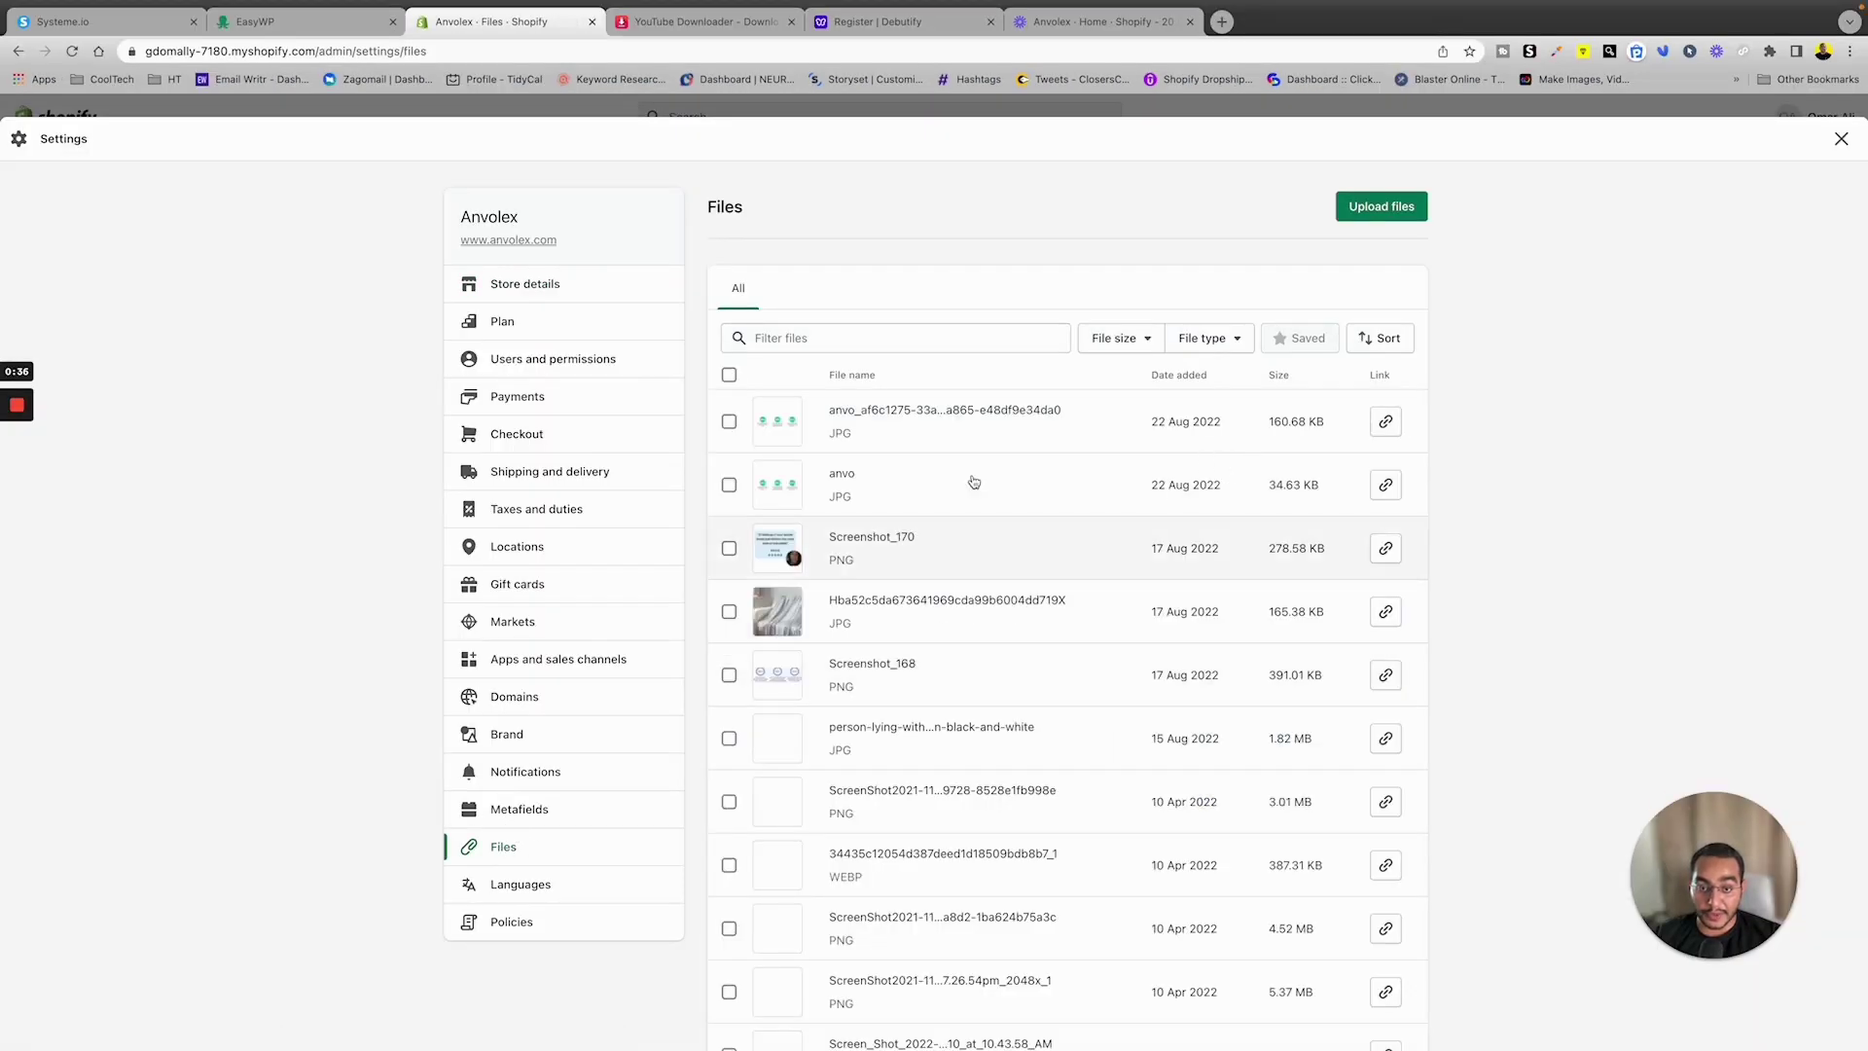
left_click(1360, 215)
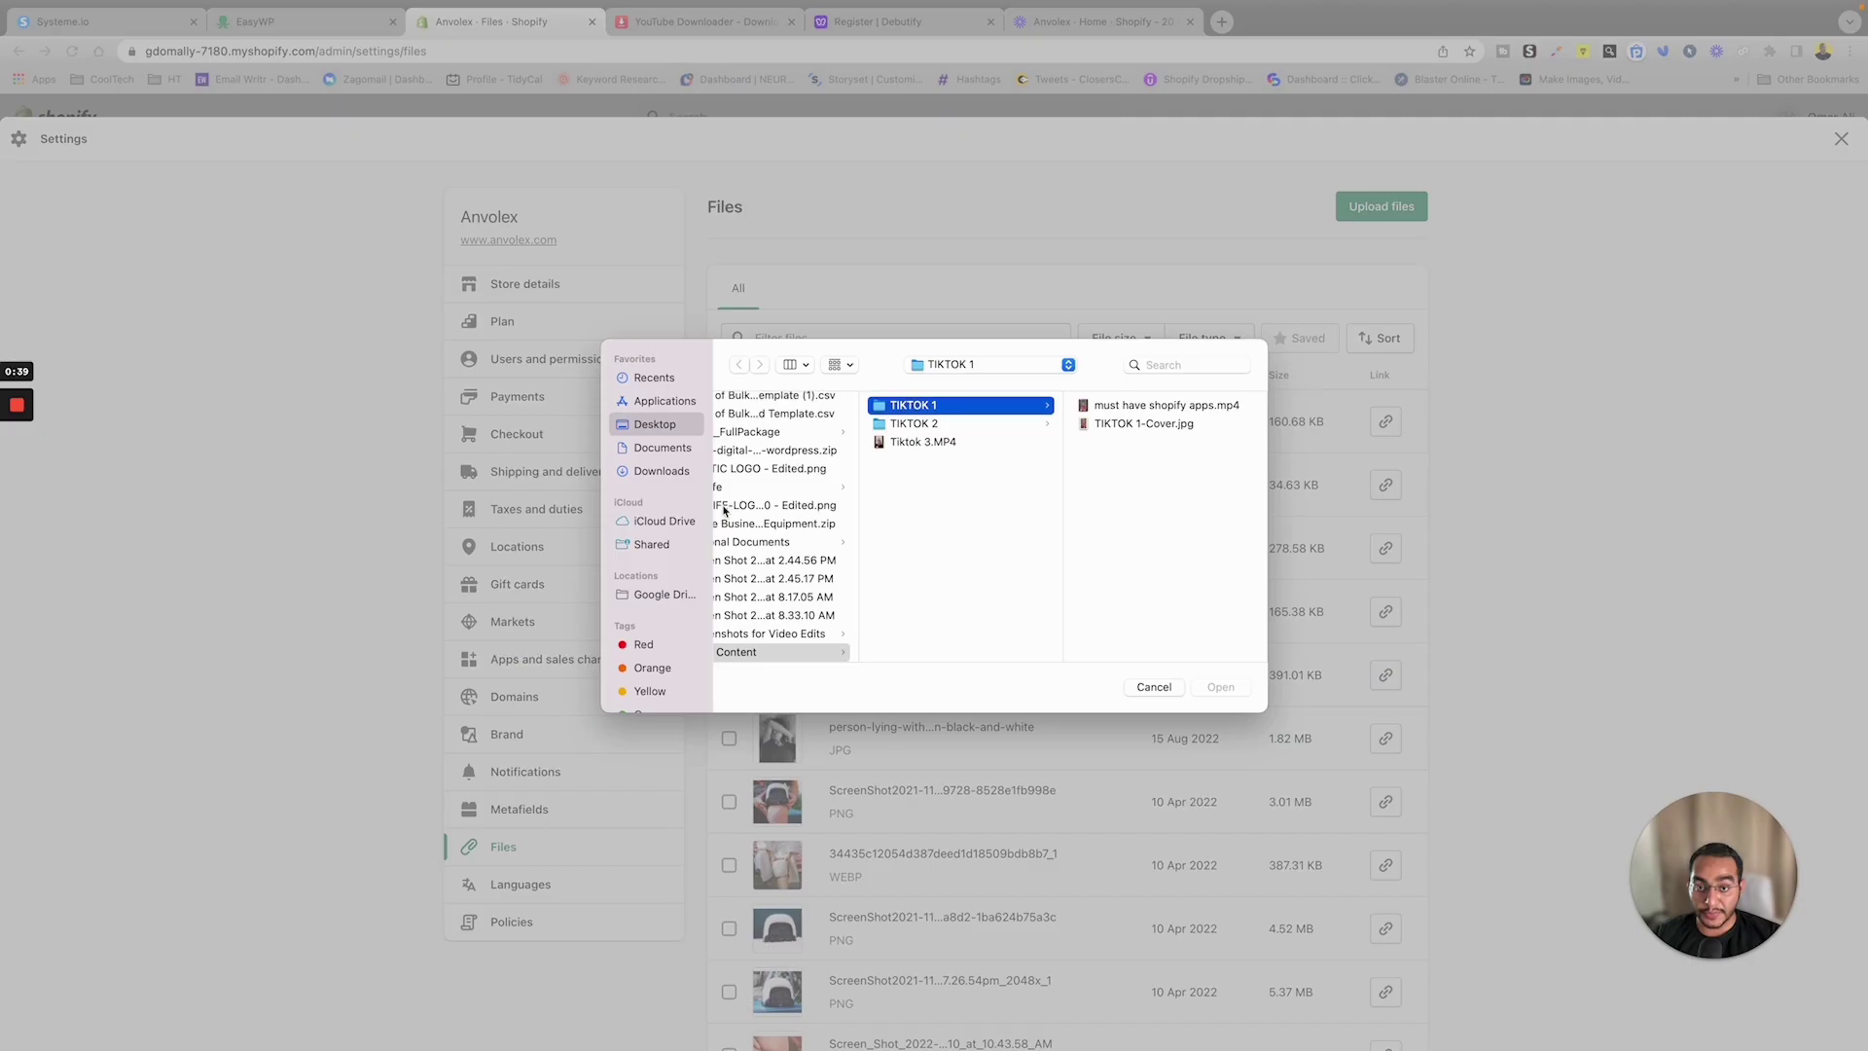
left_click(659, 451)
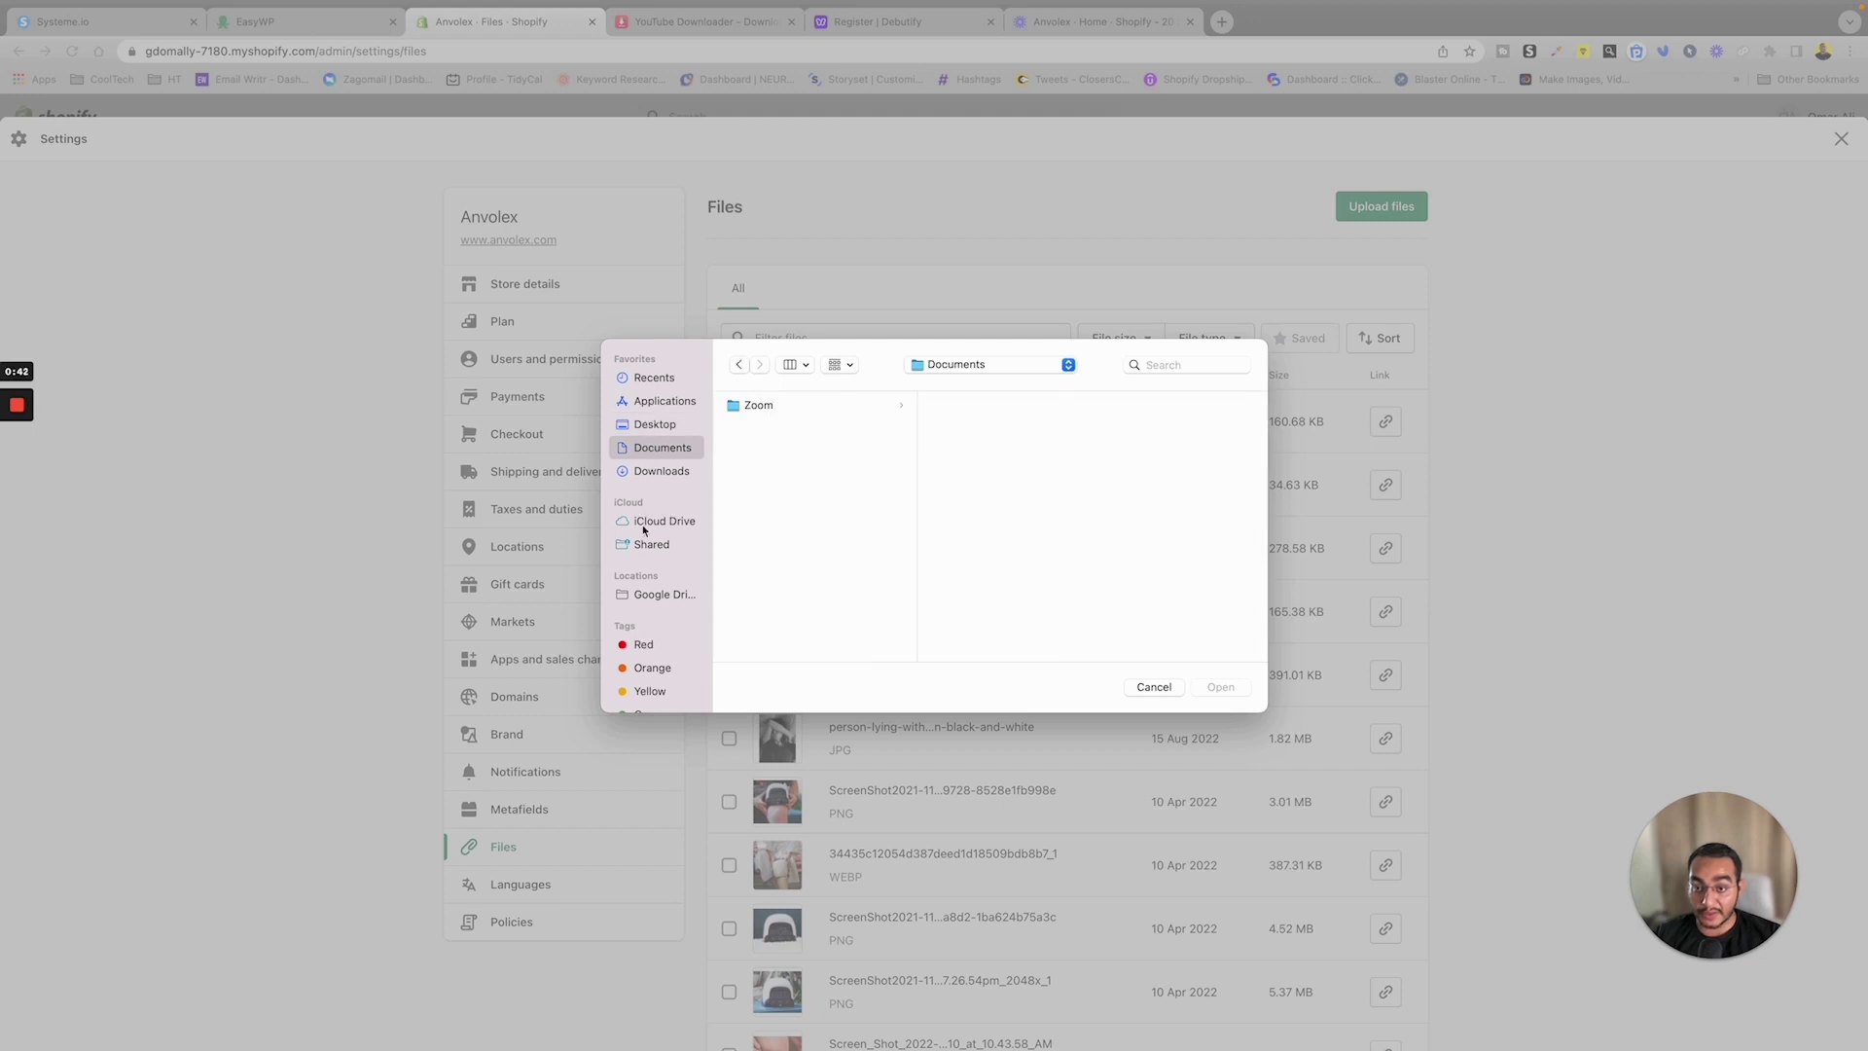
left_click(655, 424)
left_click(798, 405)
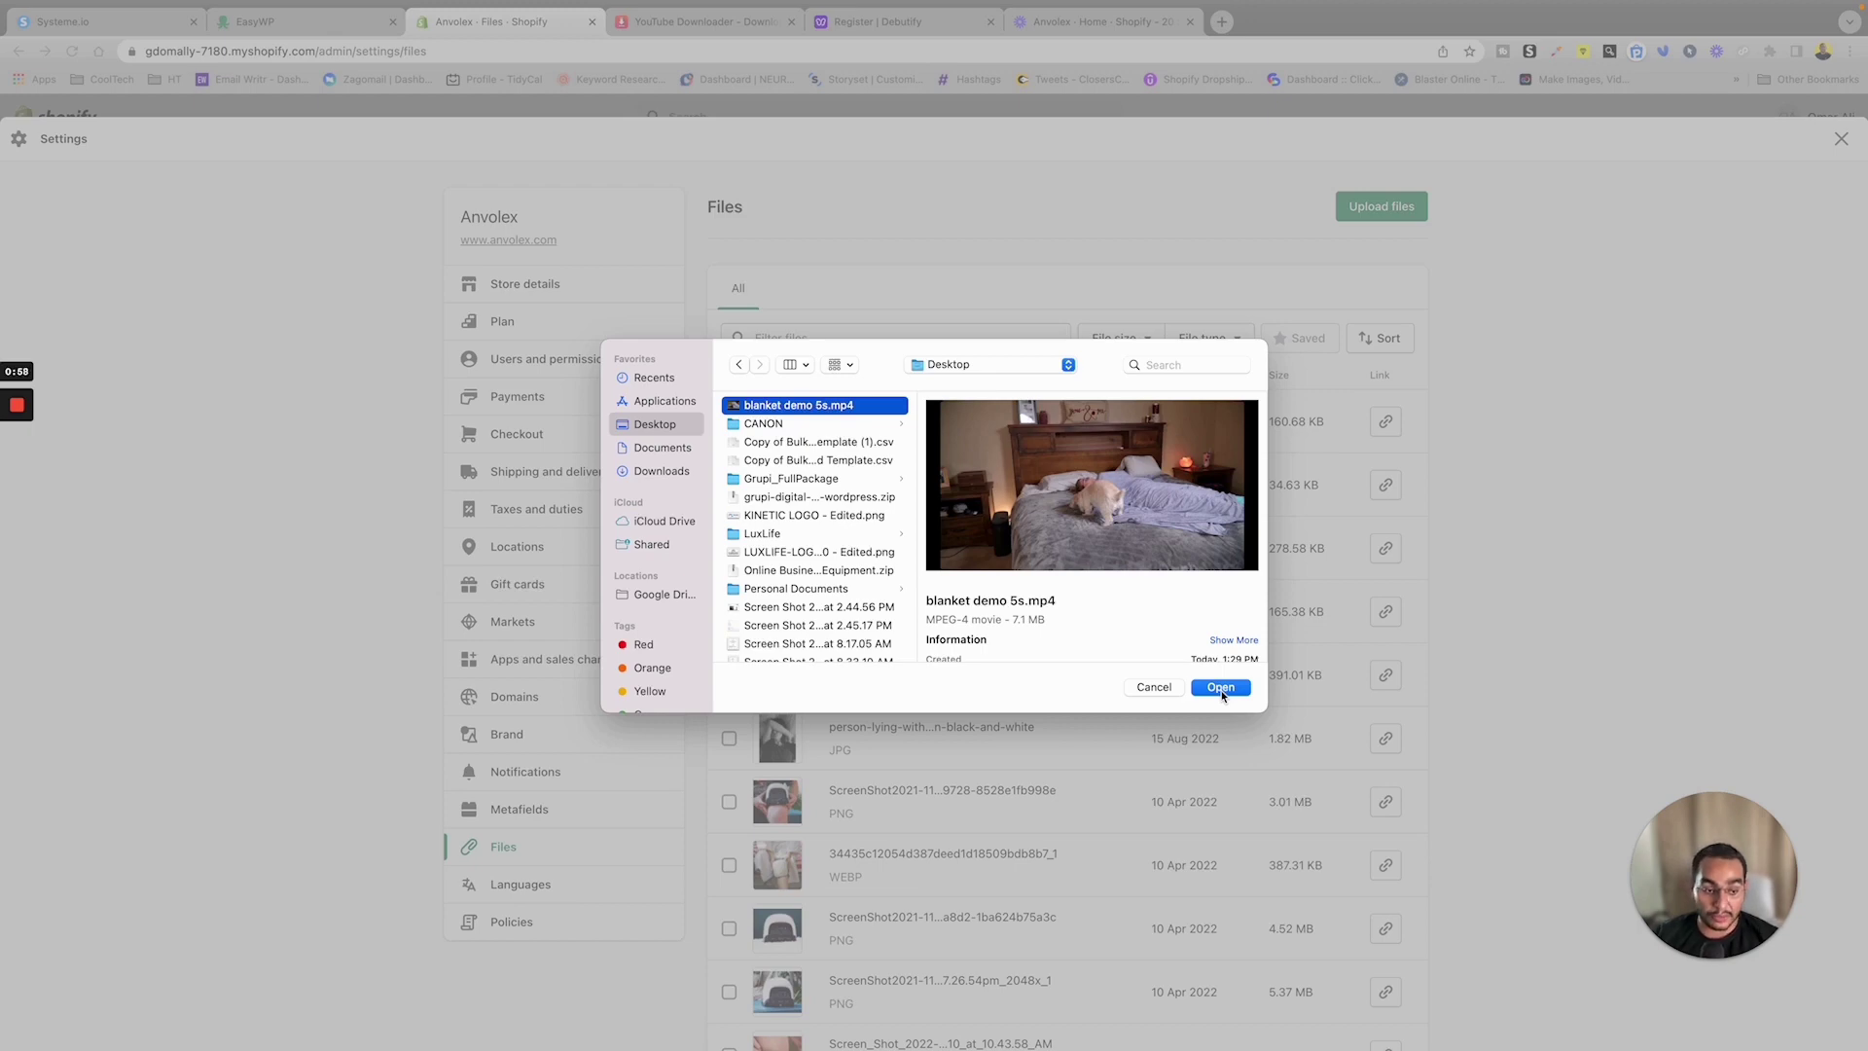
left_click(1220, 688)
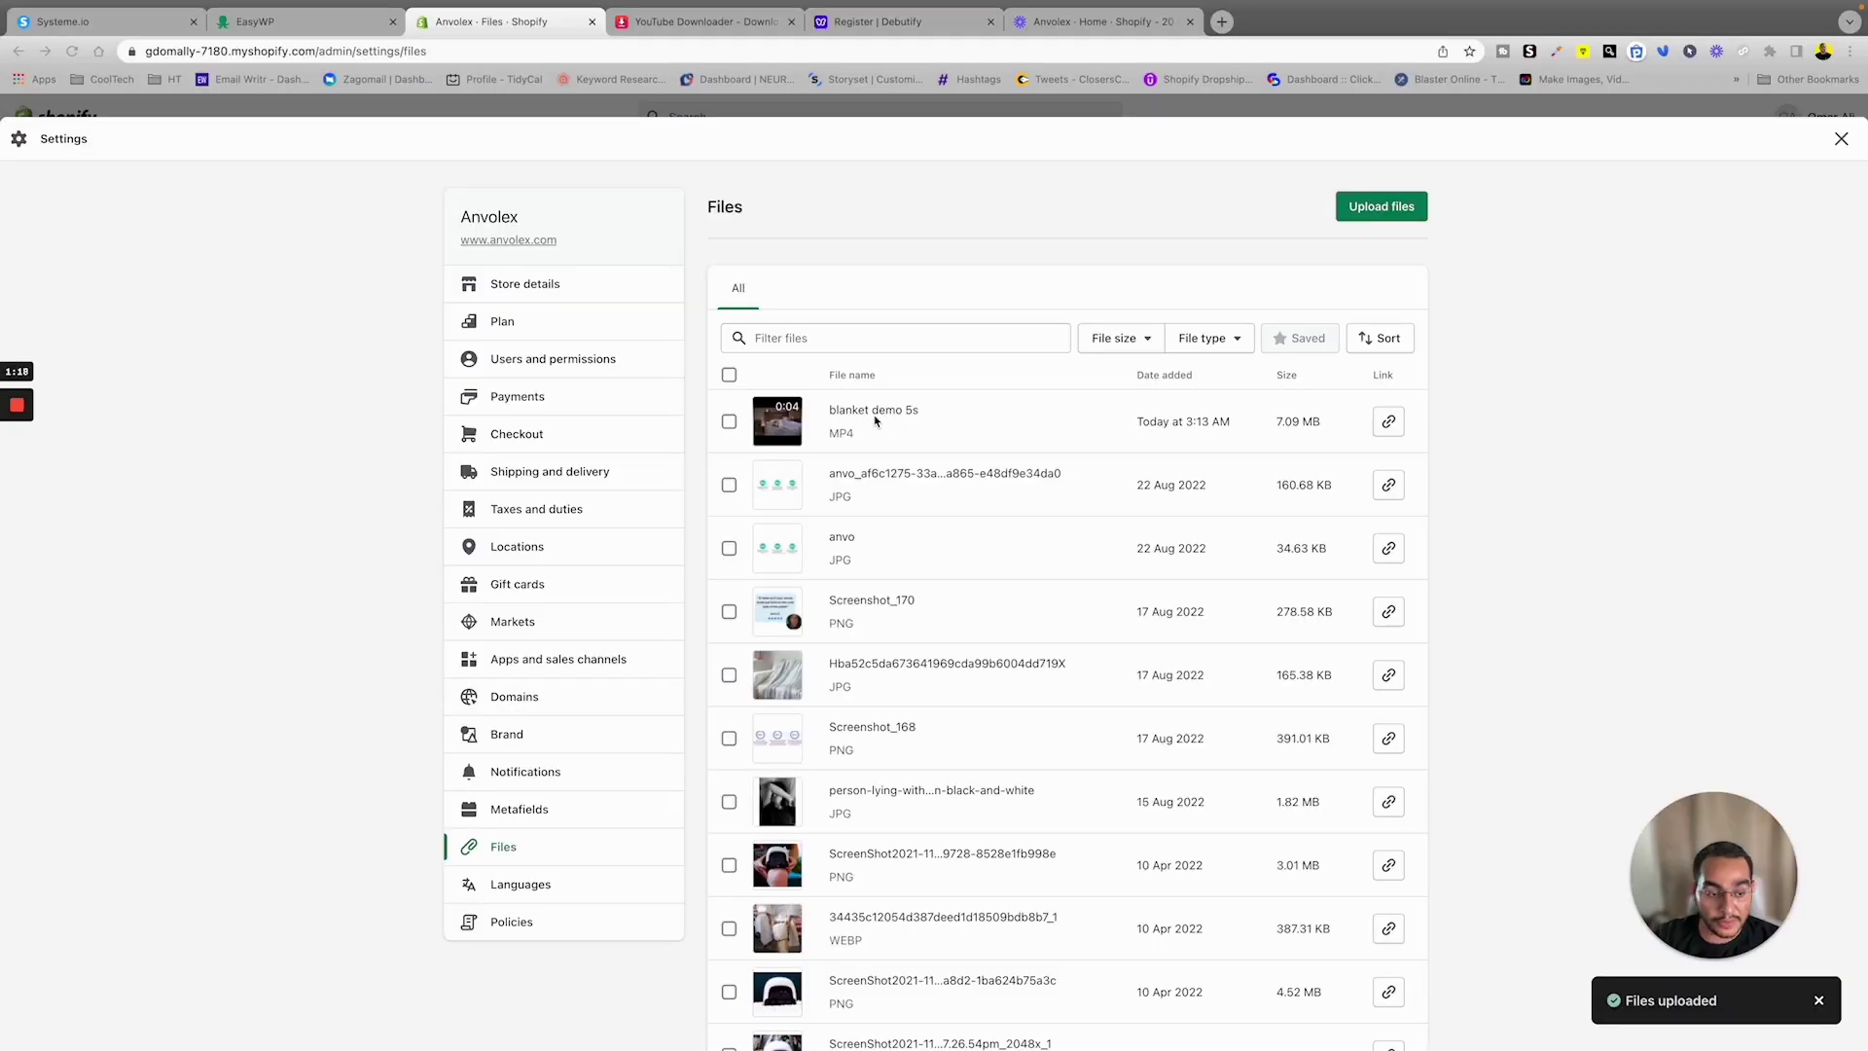
Preview the uploaded blanket demo 5s video and close it without changes
left_click(886, 418)
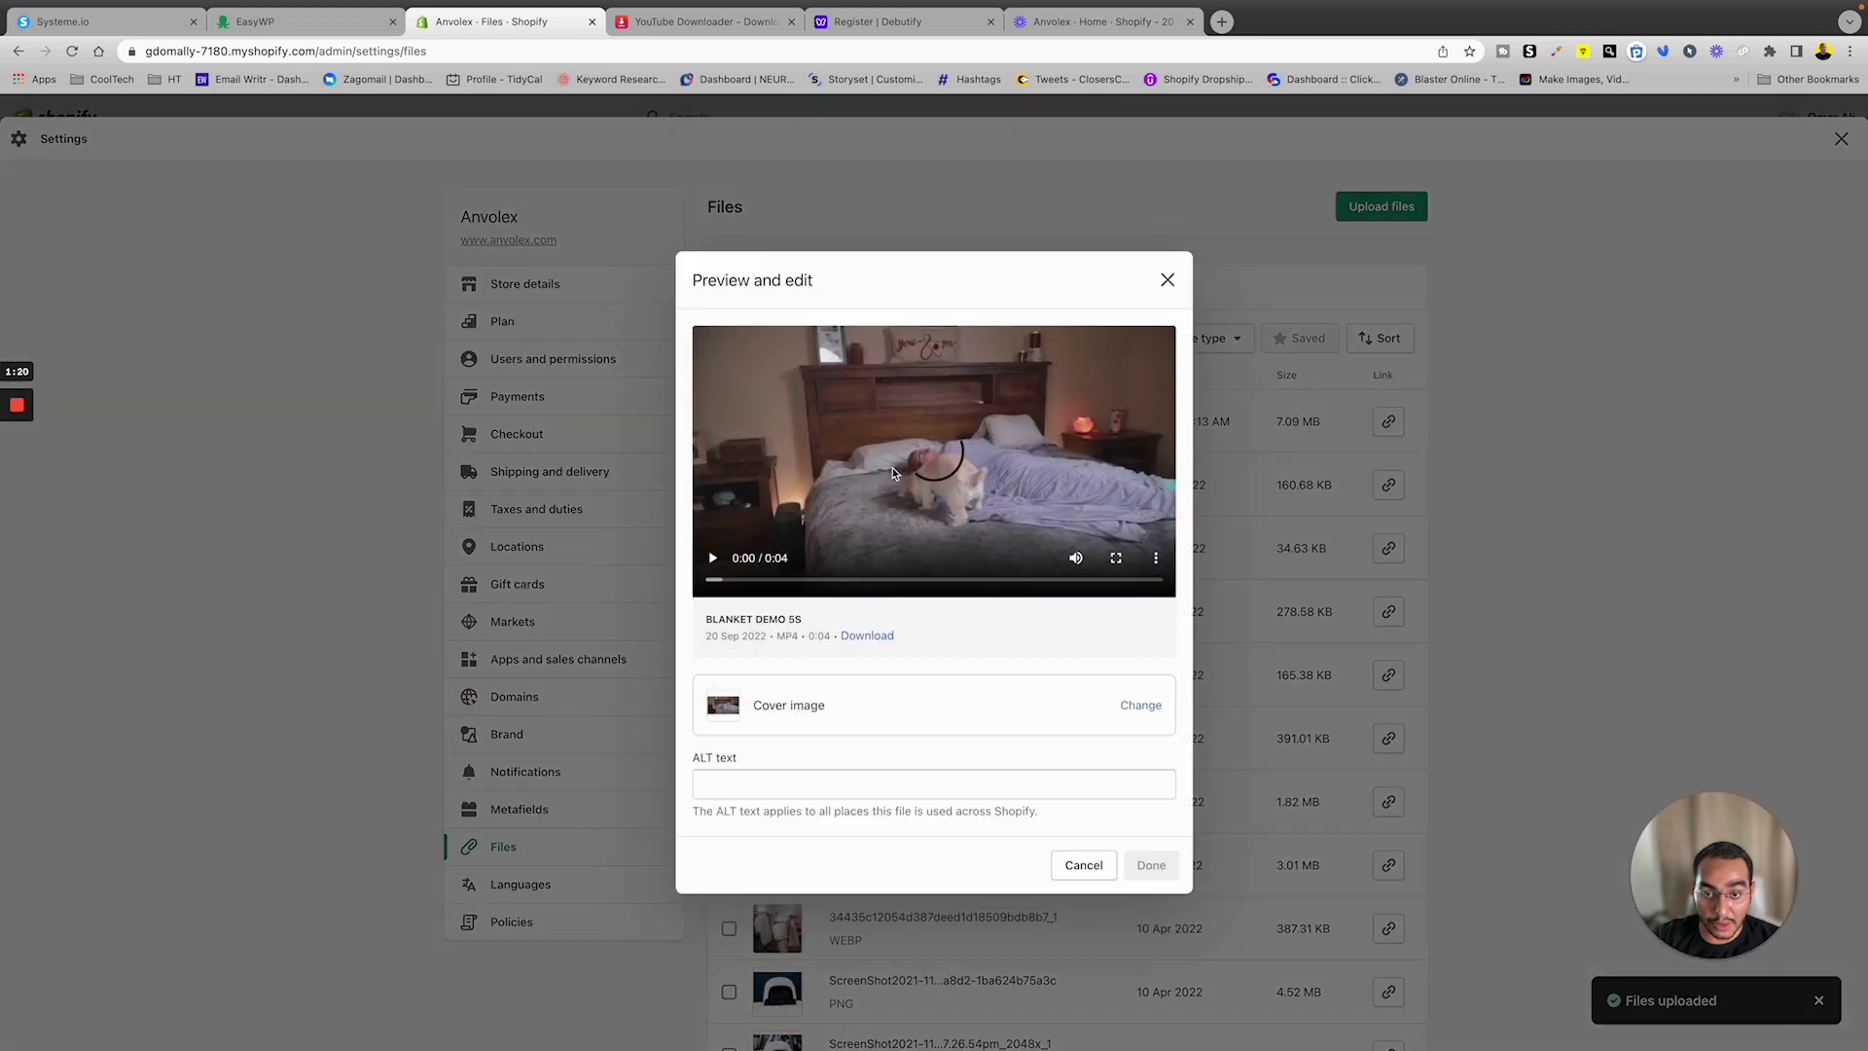
left_click_drag(811, 624, 697, 619)
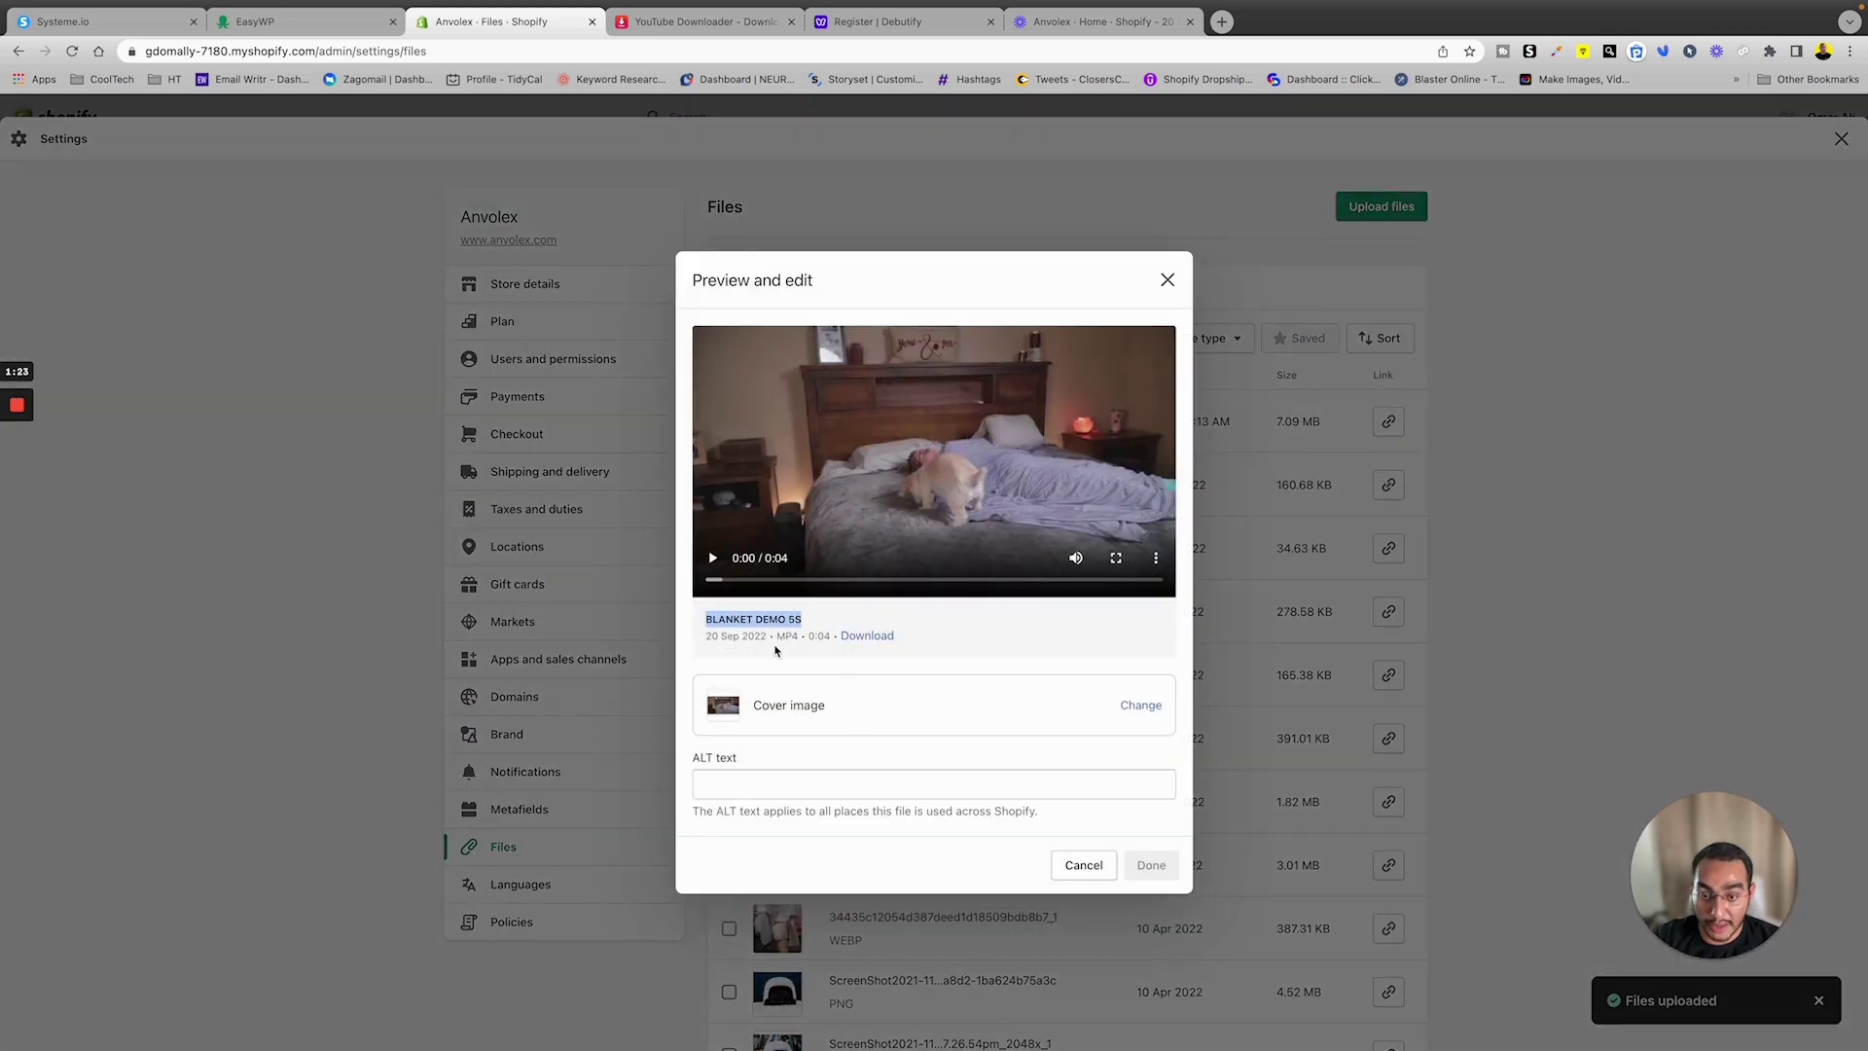
left_click(1083, 865)
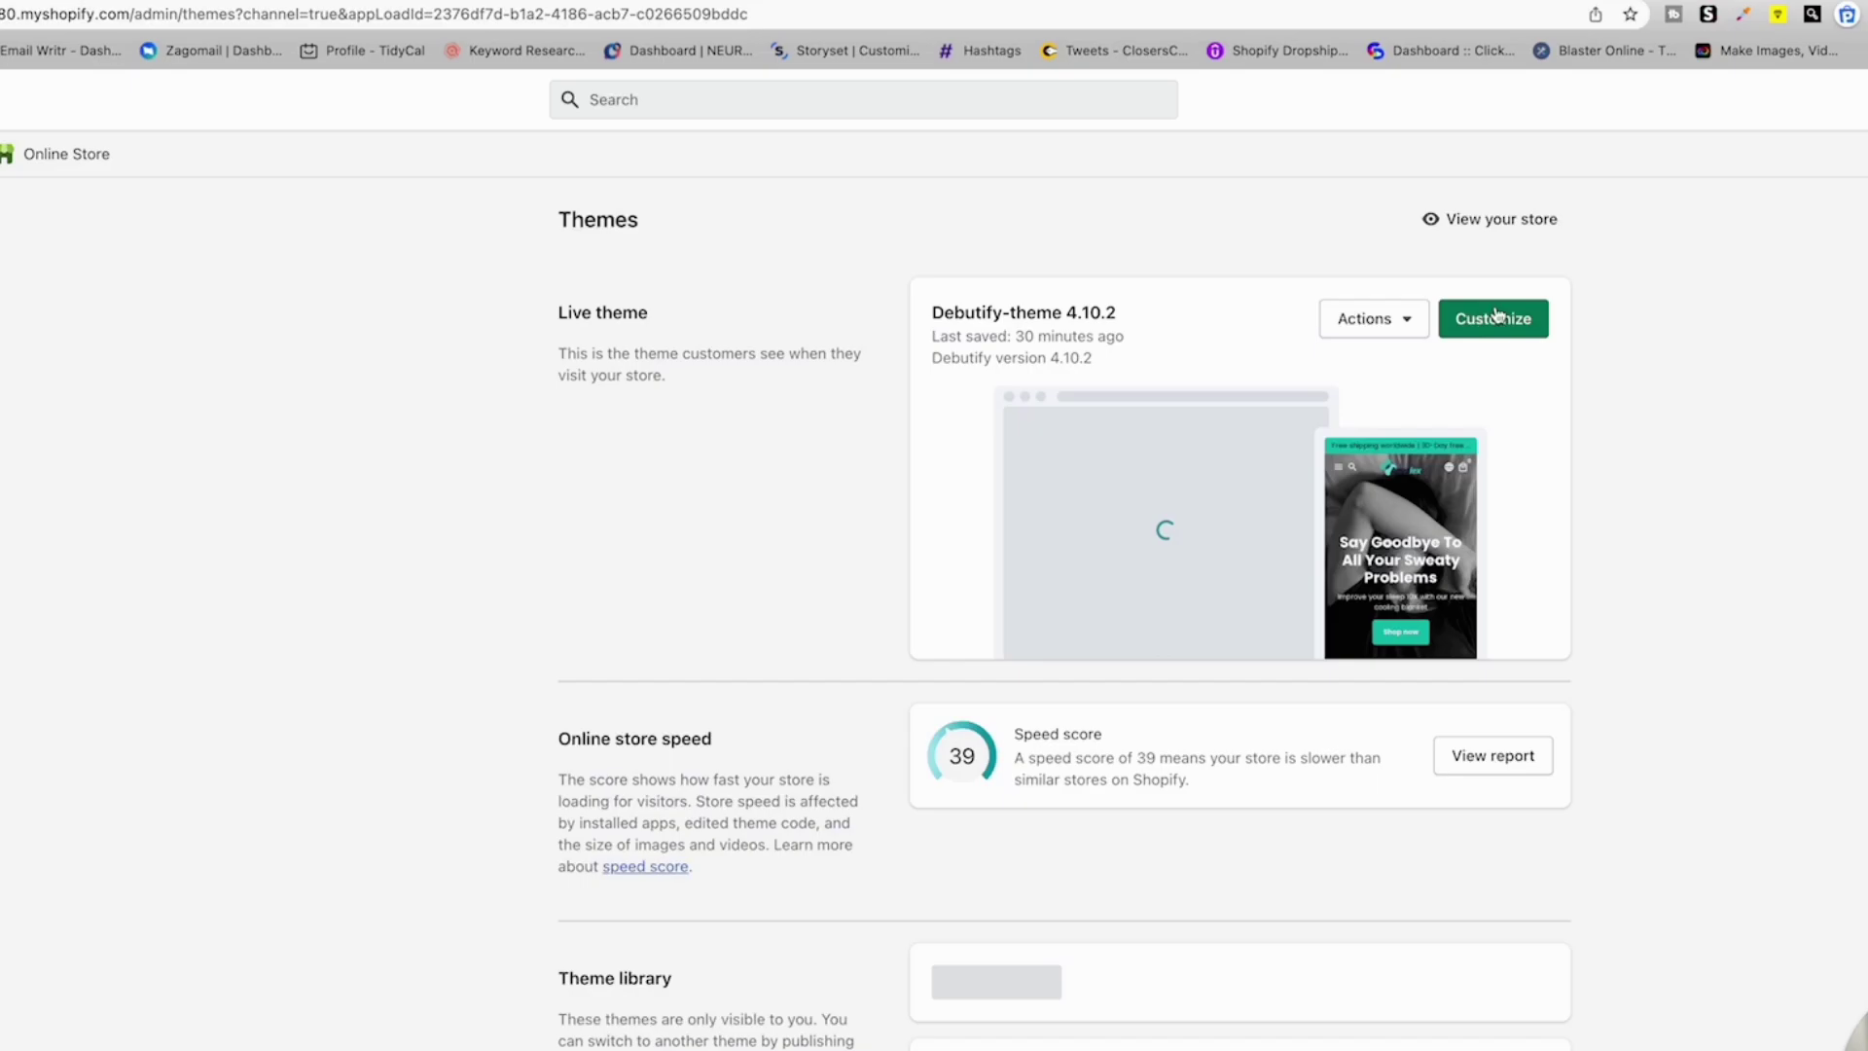
Customize the live Debutify theme, add a Slideshow section to the home page, and open its slide
left_click(1493, 318)
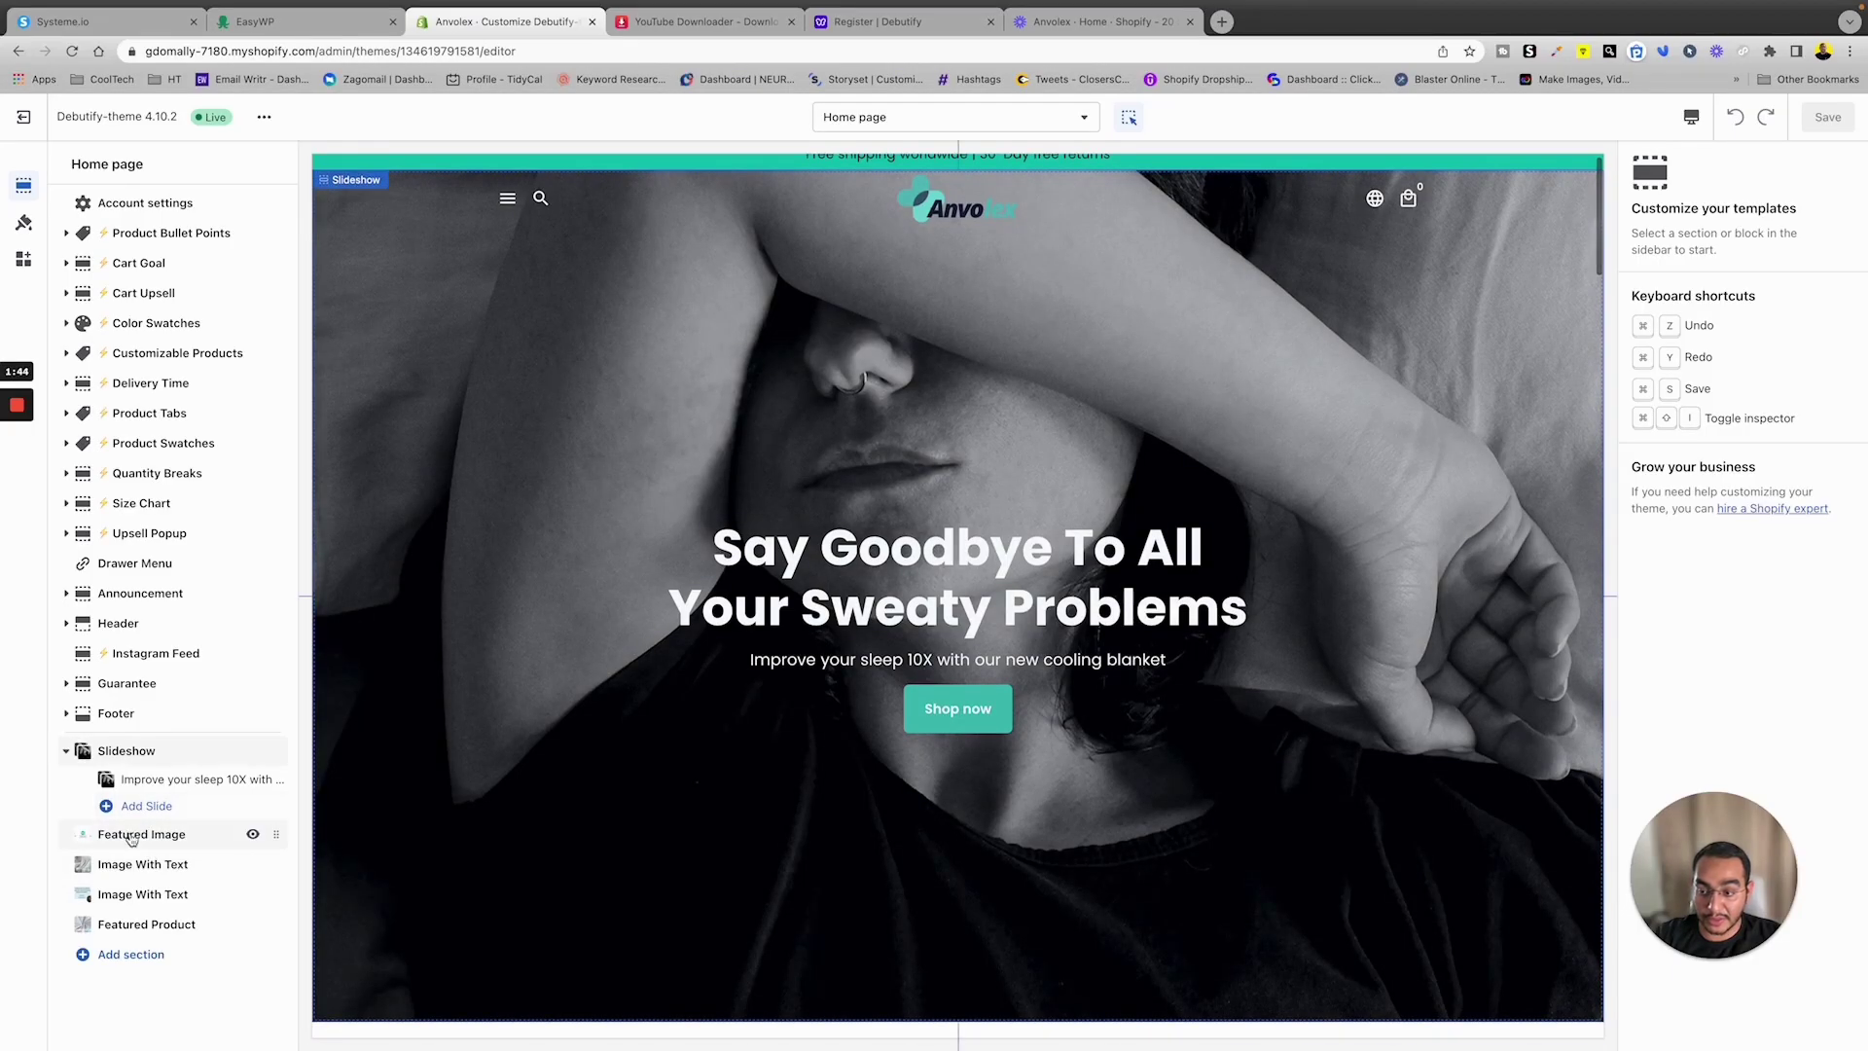
left_click(118, 962)
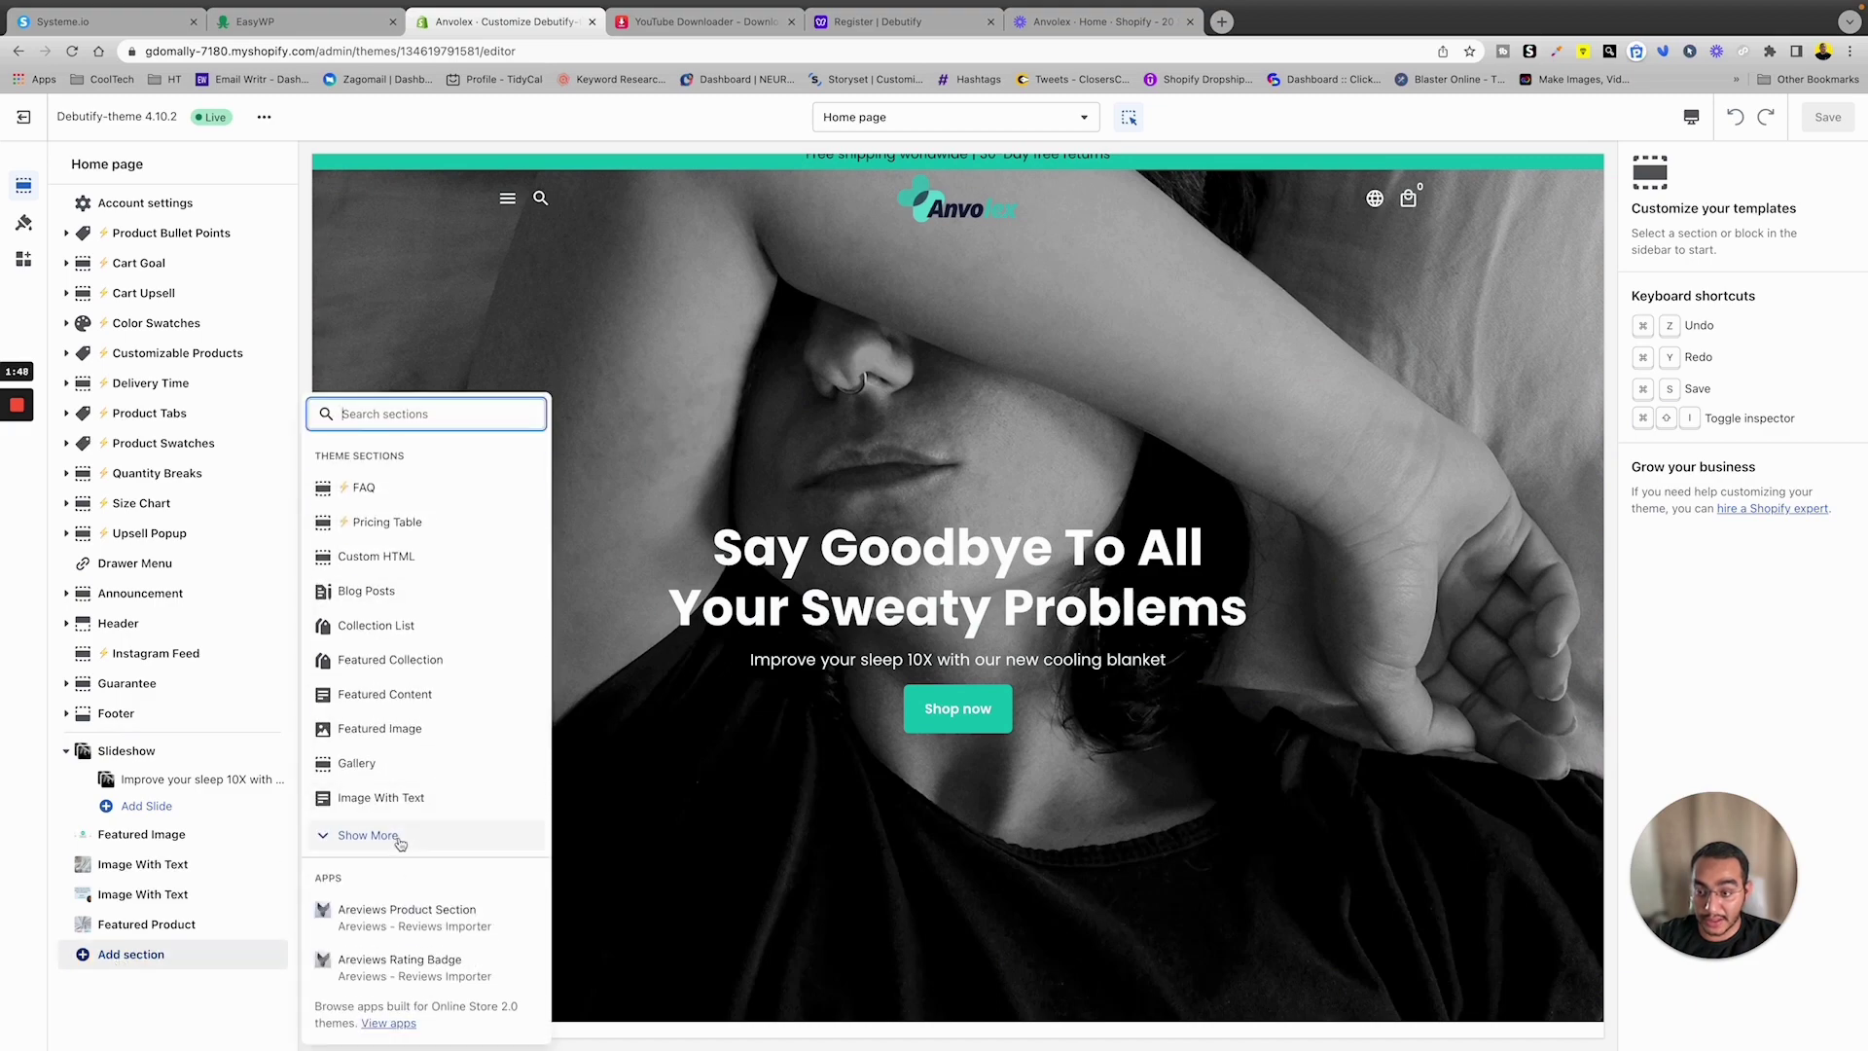
left_click(391, 693)
left_click(123, 984)
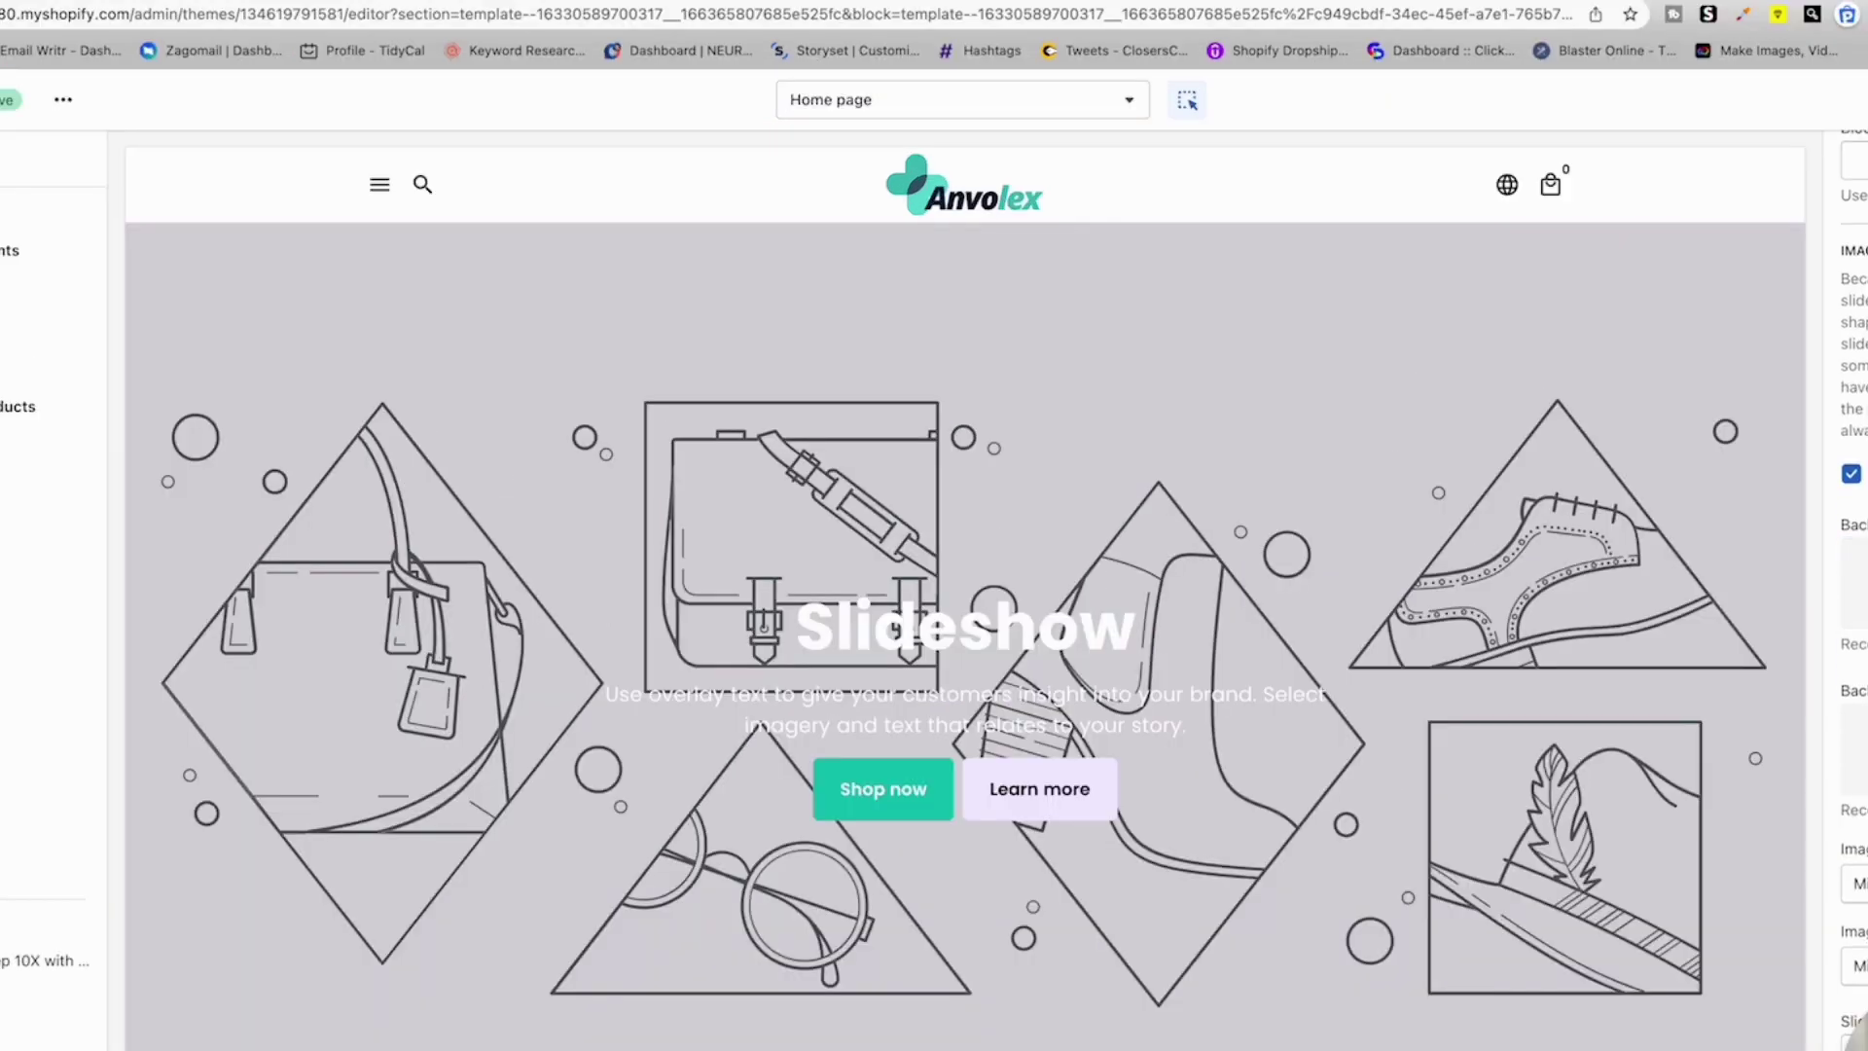
scroll(1853, 584, "down", 3)
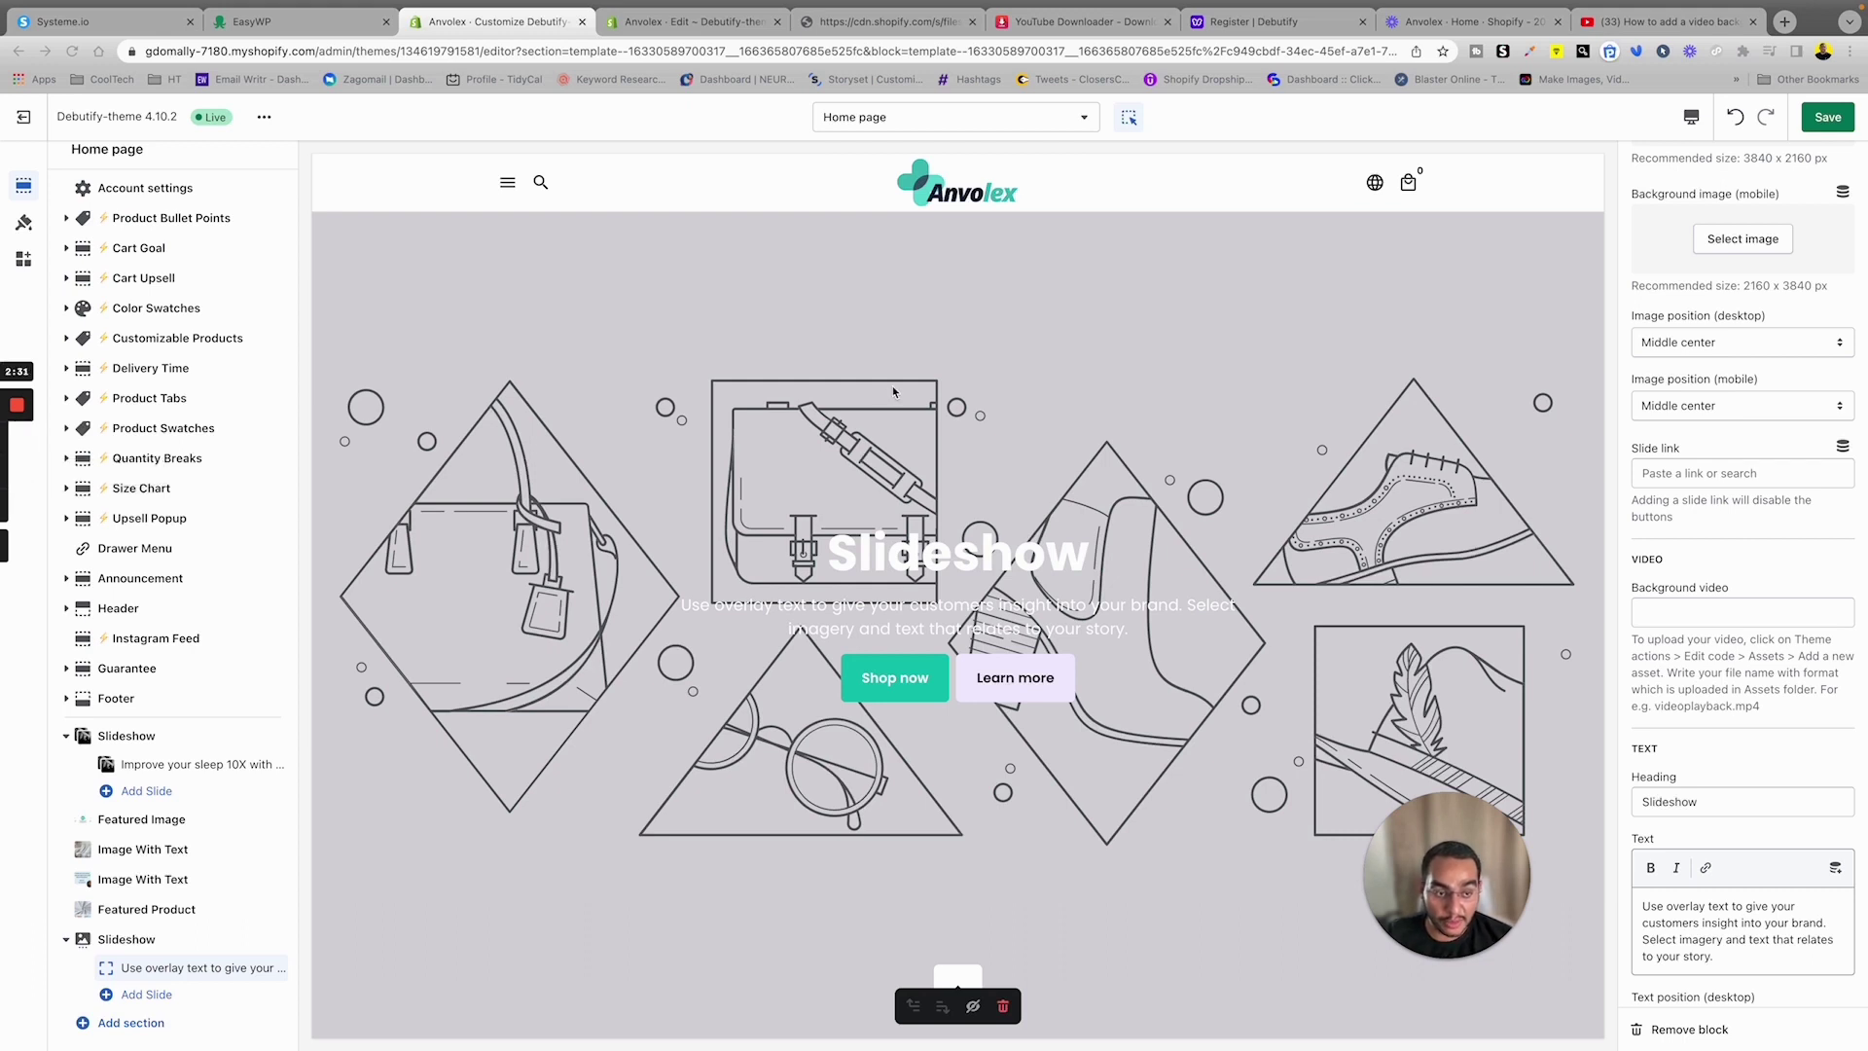
Enter demo.mp4 as the slide's background video and scroll the preview to check it
left_click(1680, 613)
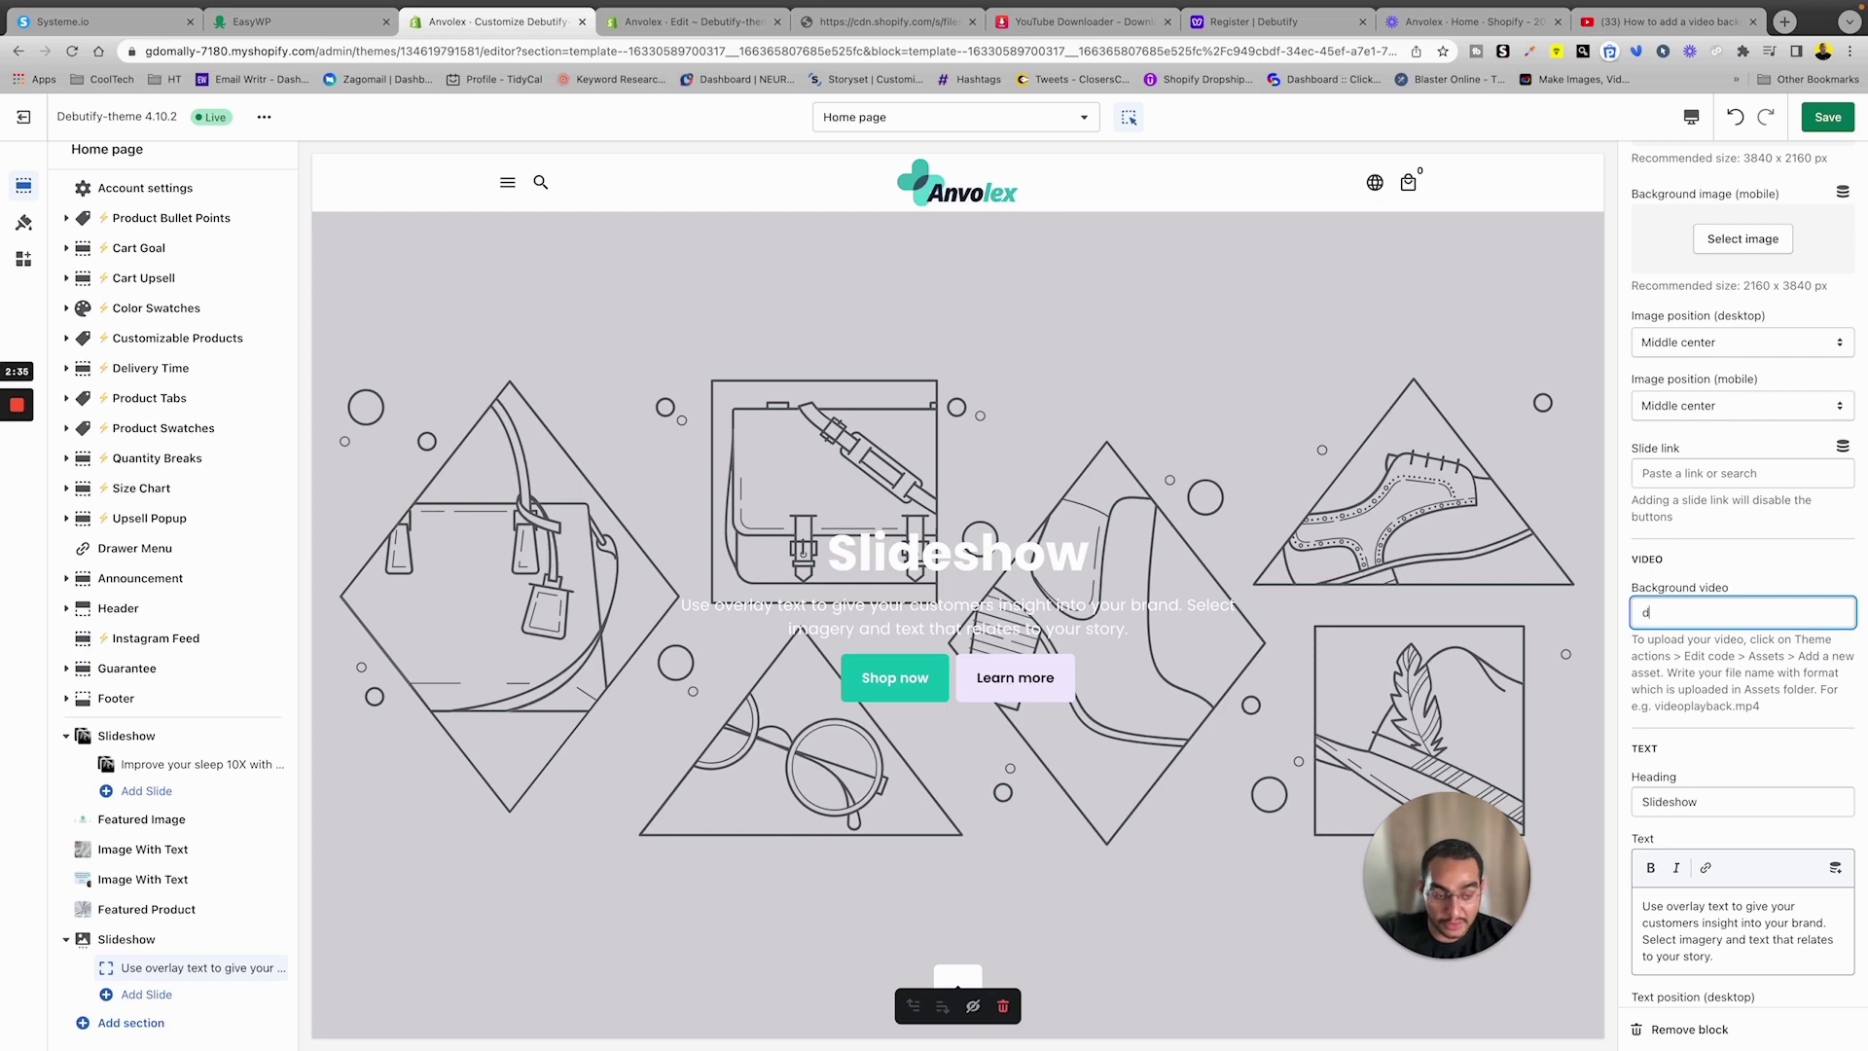
type("demo.m")
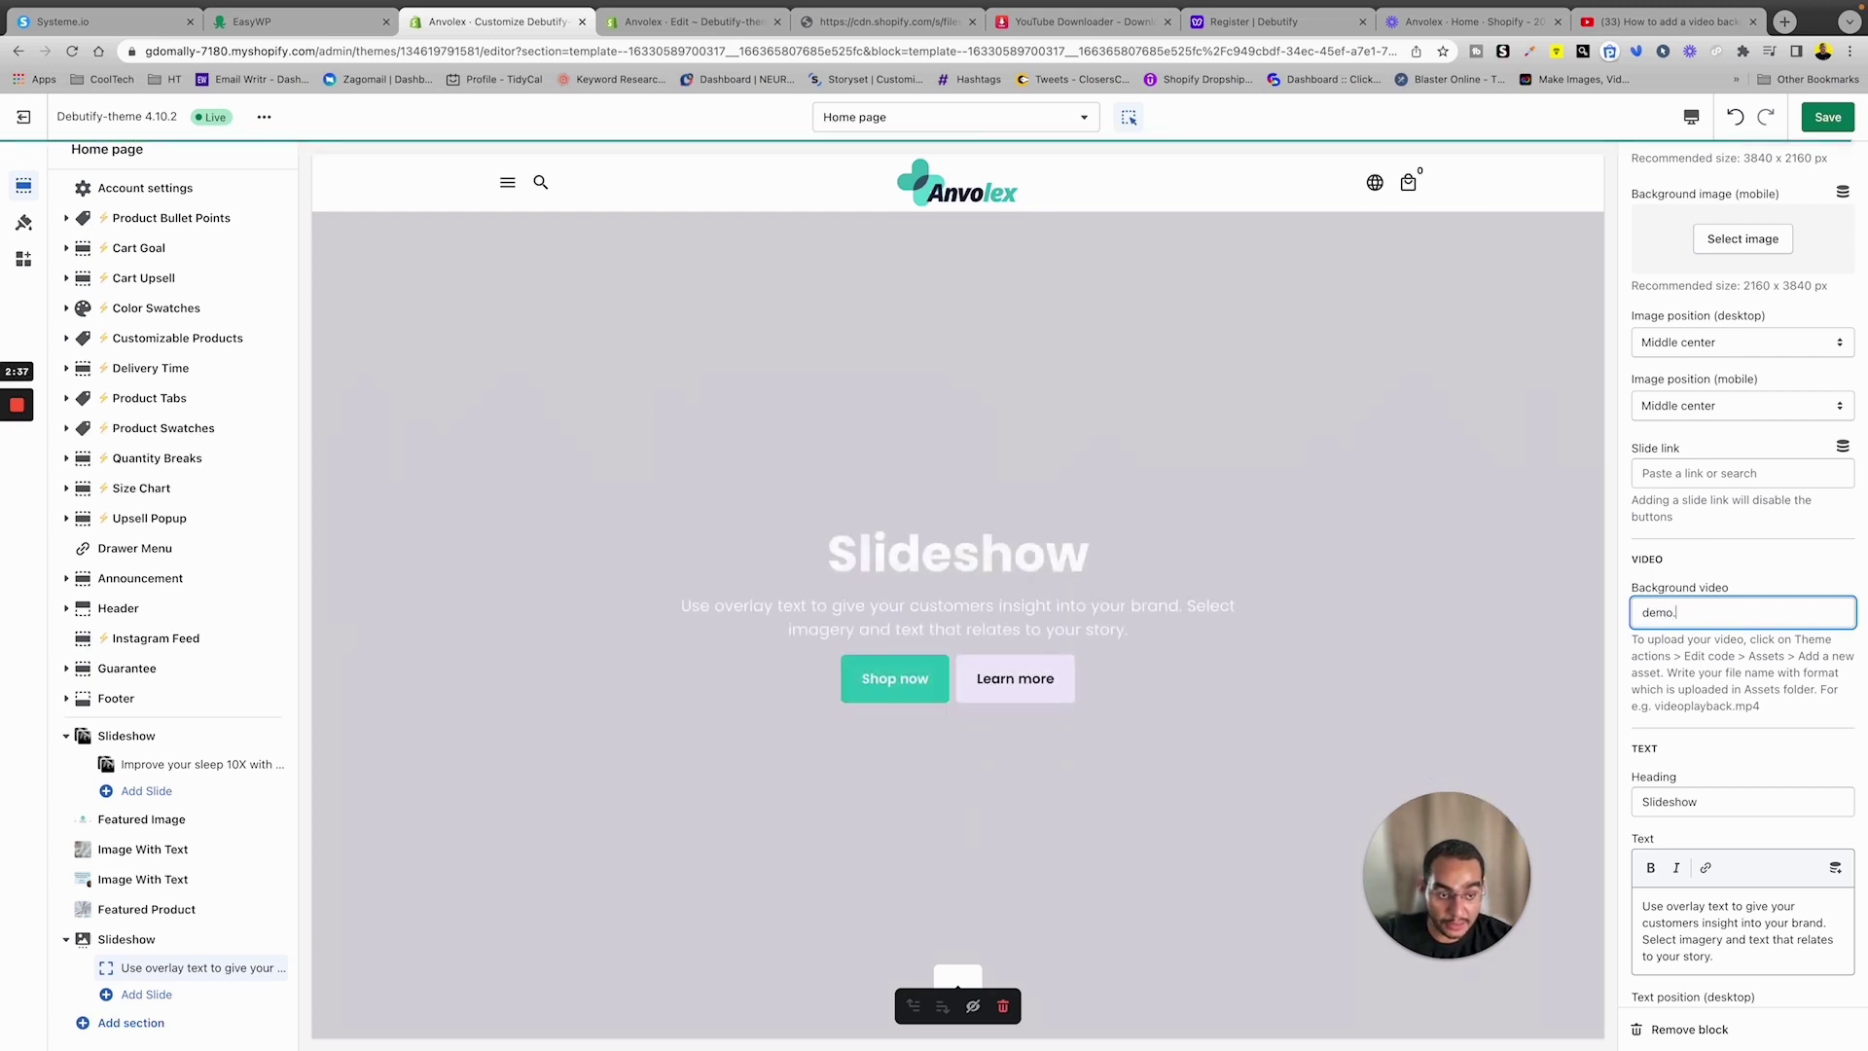
type("p4")
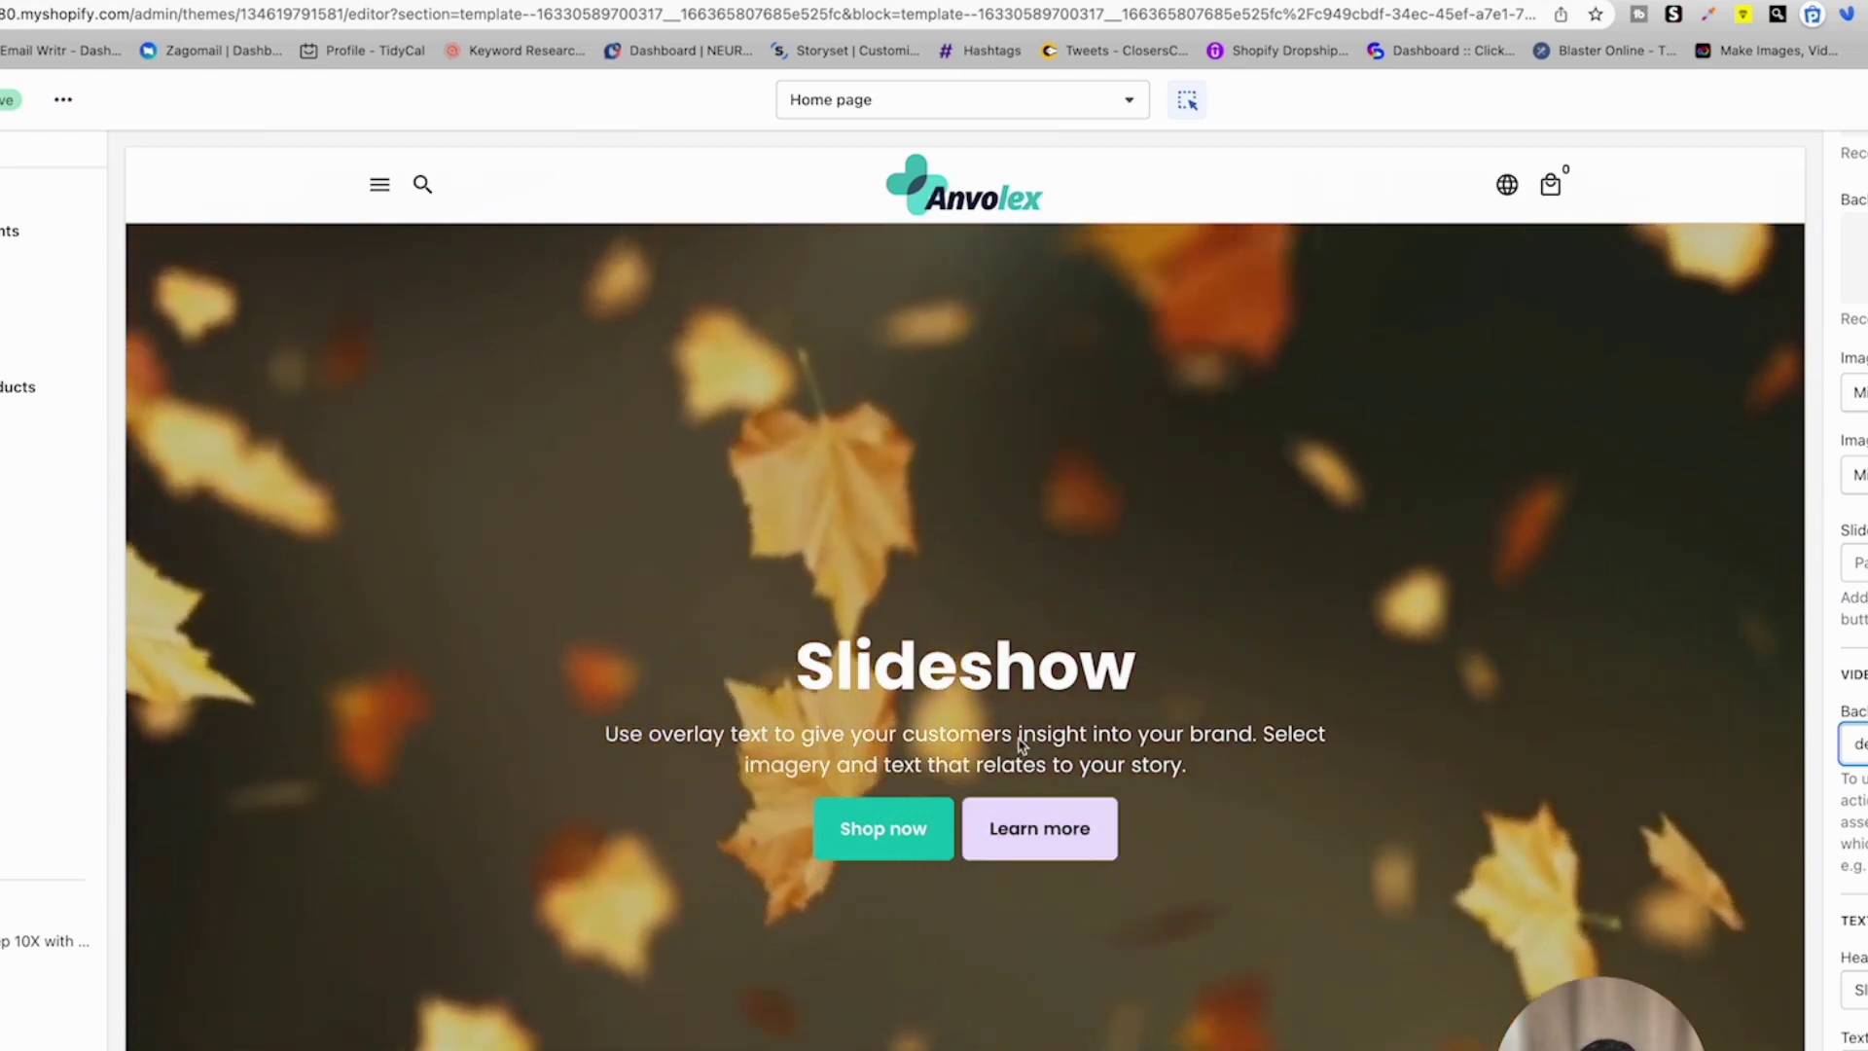
scroll(1010, 740, "down", 1)
scroll(1010, 717, "down", 1)
scroll(1168, 759, "down", 3)
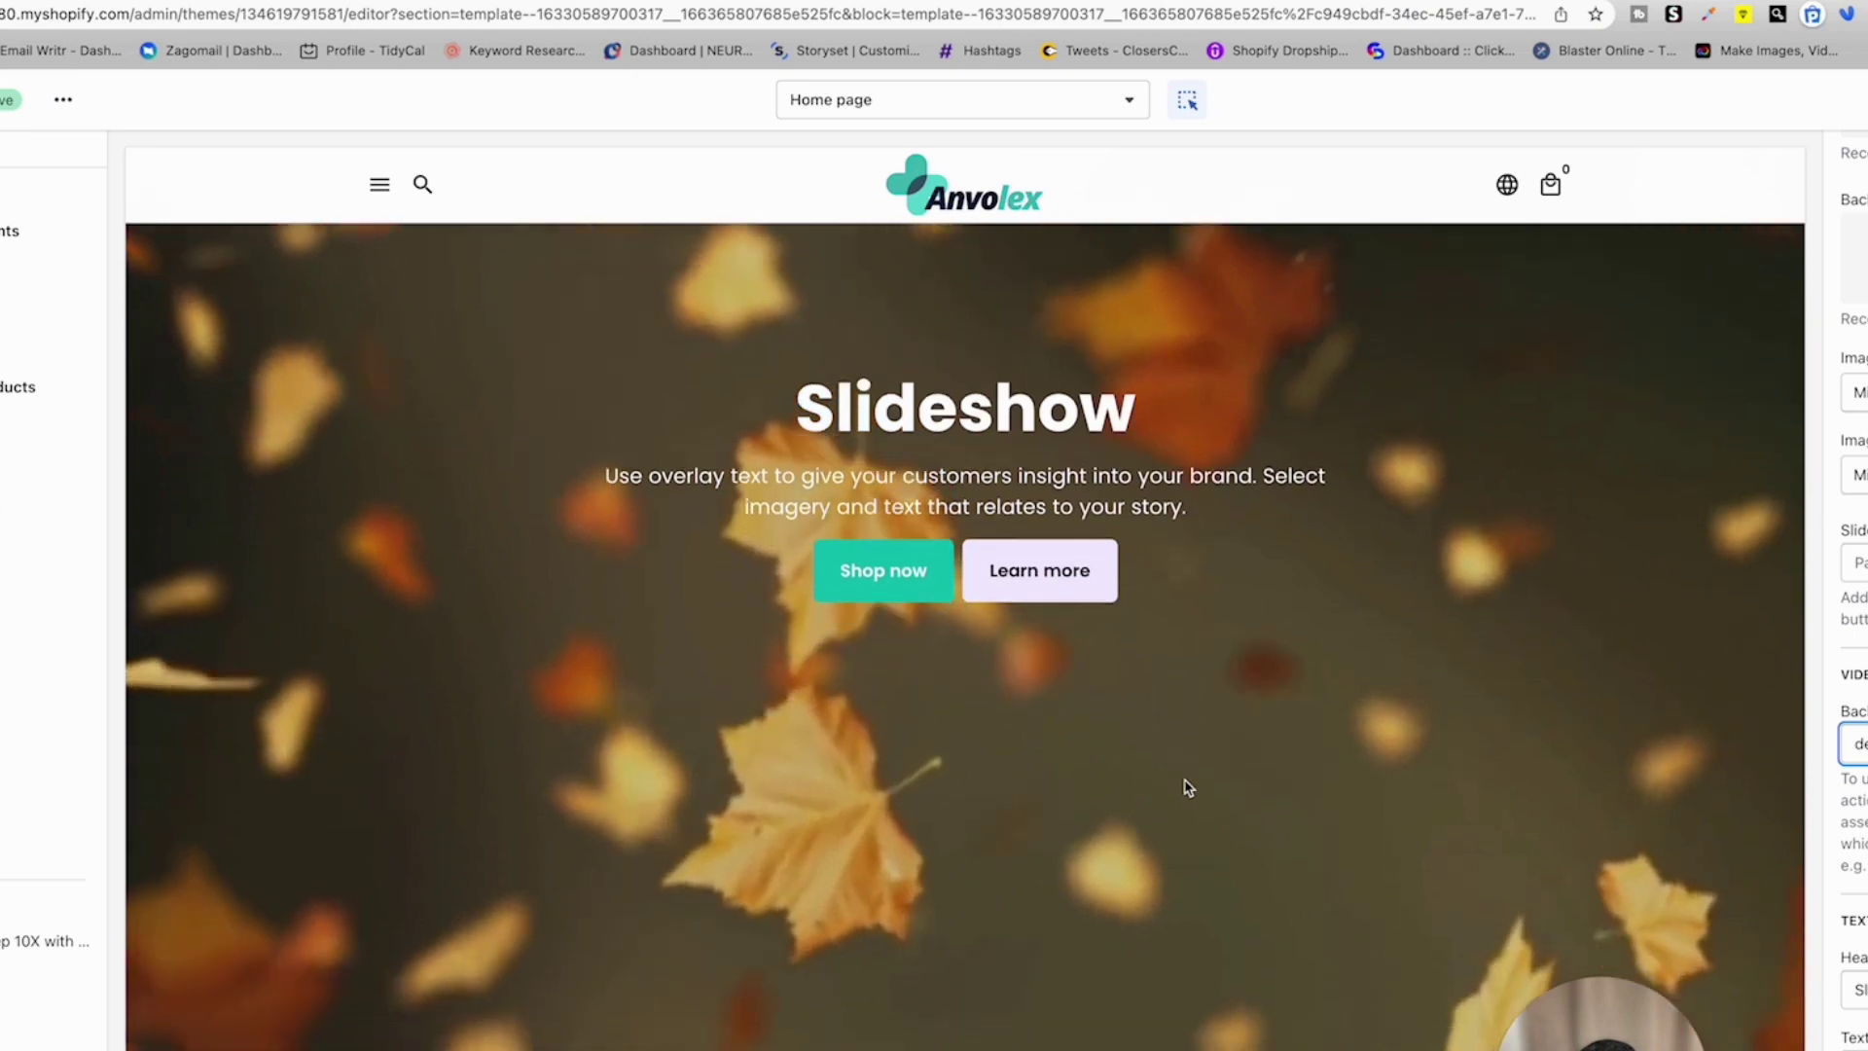
scroll(1186, 778, "down", 3)
scroll(1187, 763, "up", 3)
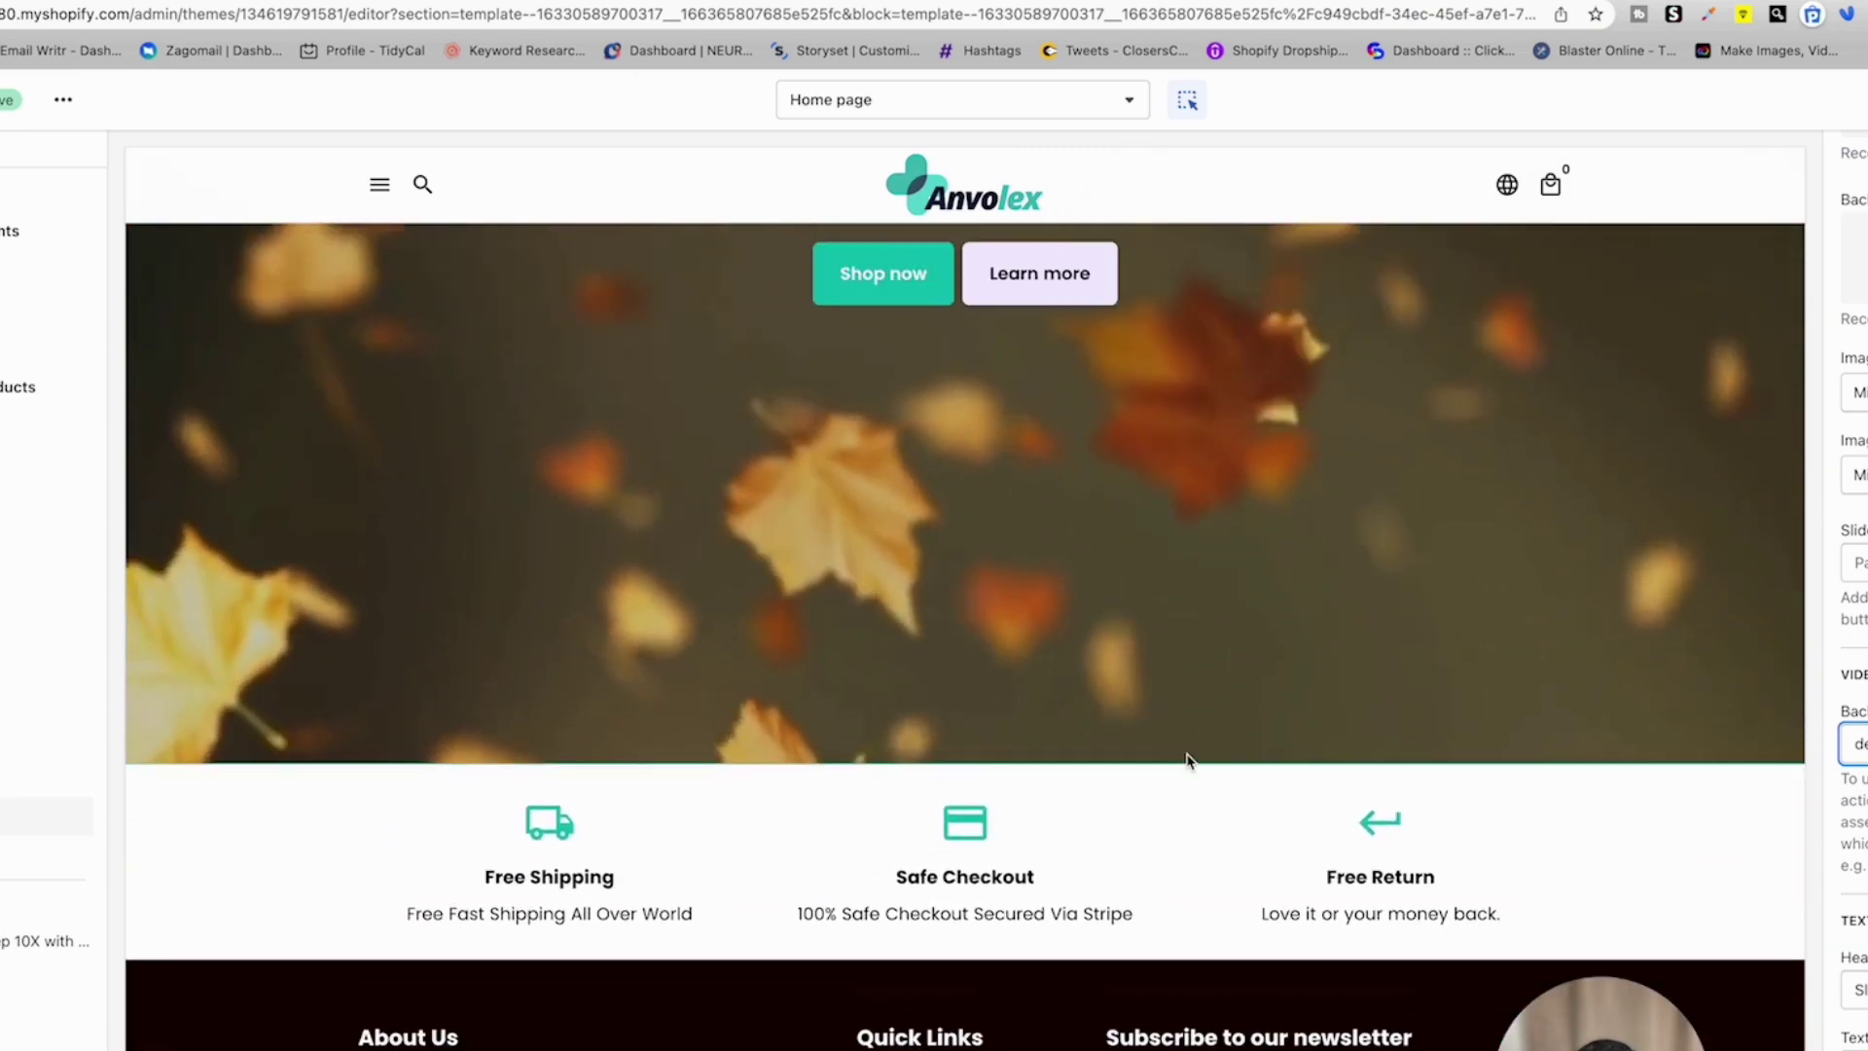
scroll(895, 437, "up", 1)
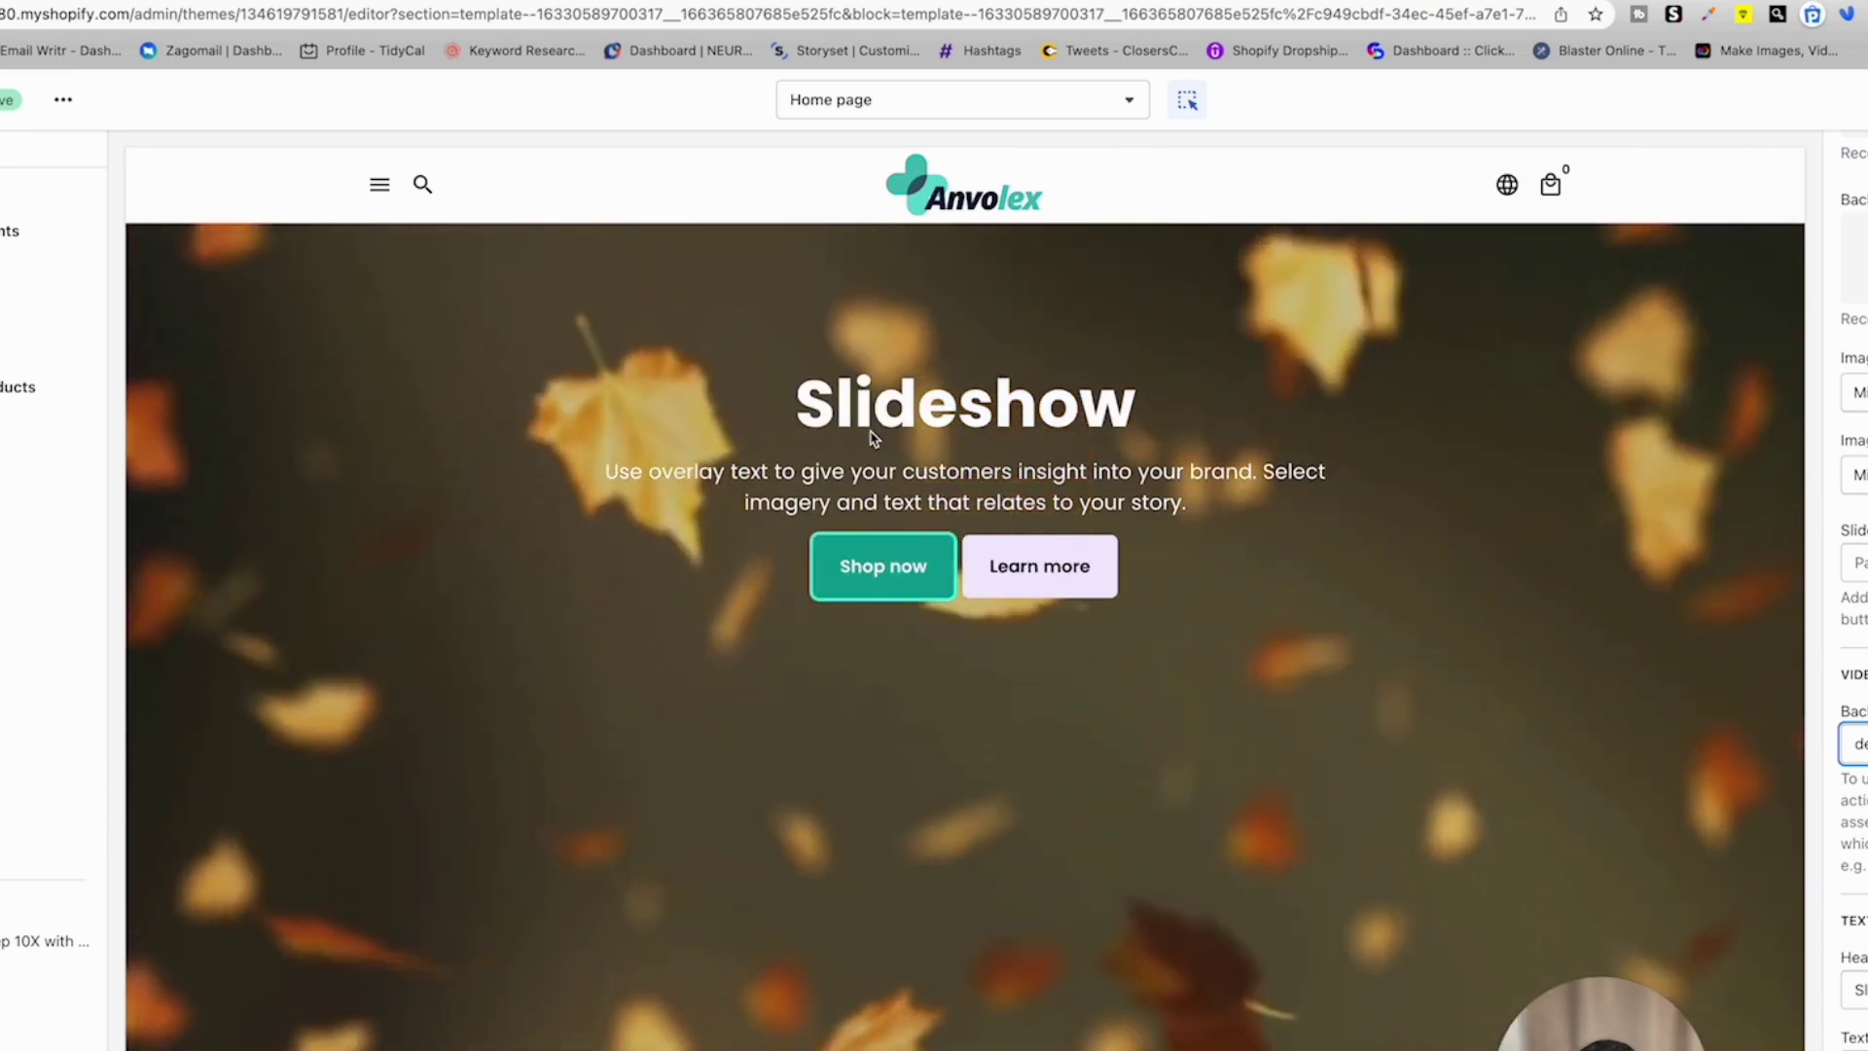